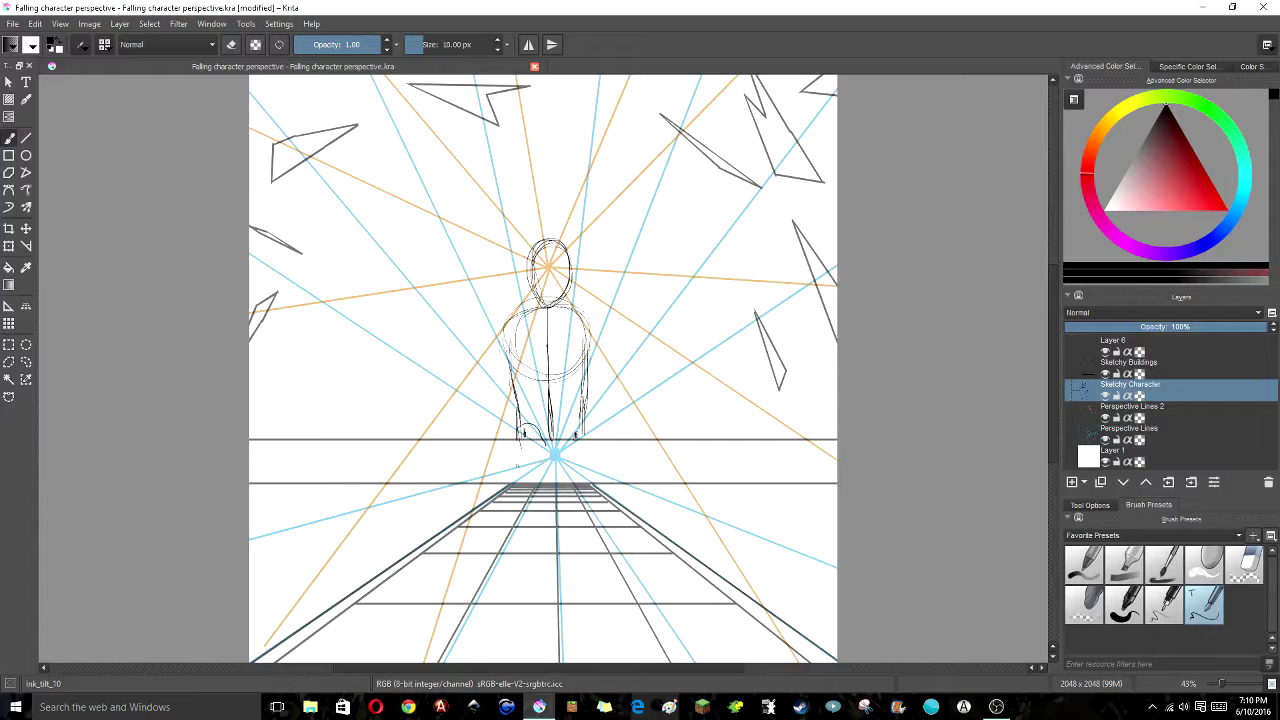
Sketch the figure's bent, raised leg below the torso with several overlapping ink strokes
left_click_drag(530, 476, 536, 536)
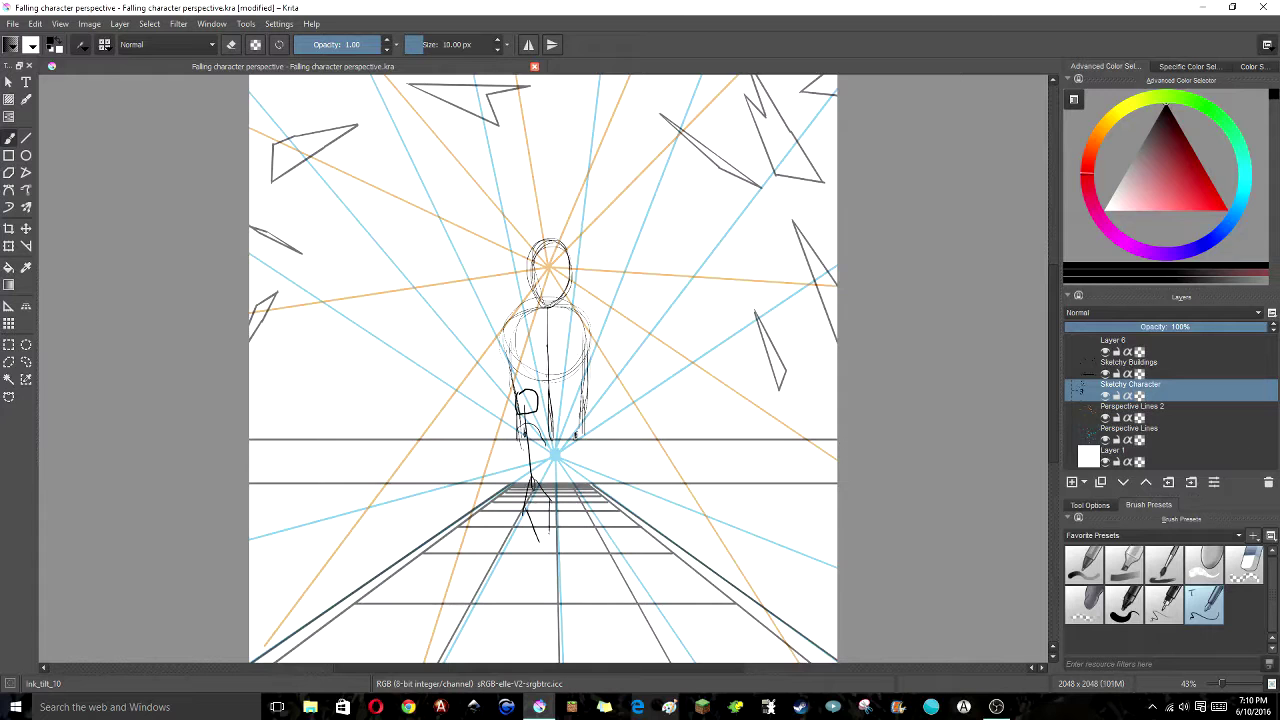
left_click_drag(540, 392, 520, 480)
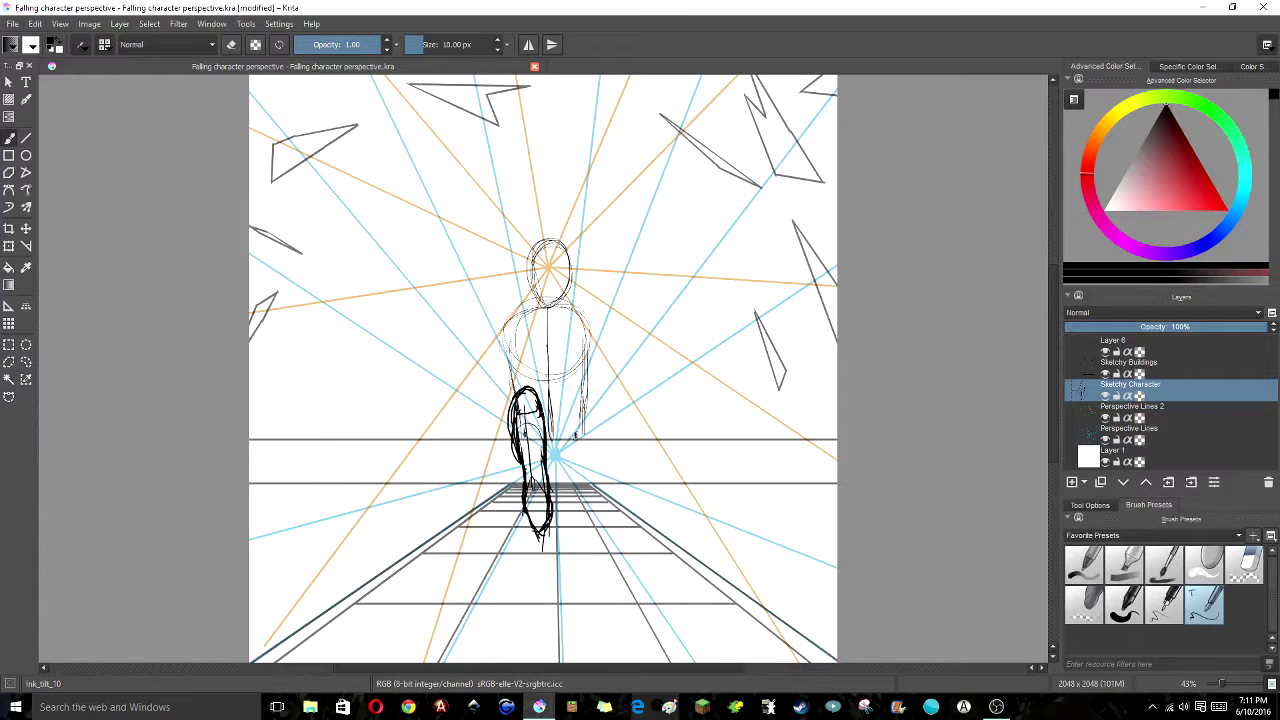
key("ctrl+z")
Sketch the figure's extended leg reaching the canvas's lower edge and outline both sides of the torso
left_click_drag(598, 548, 612, 640)
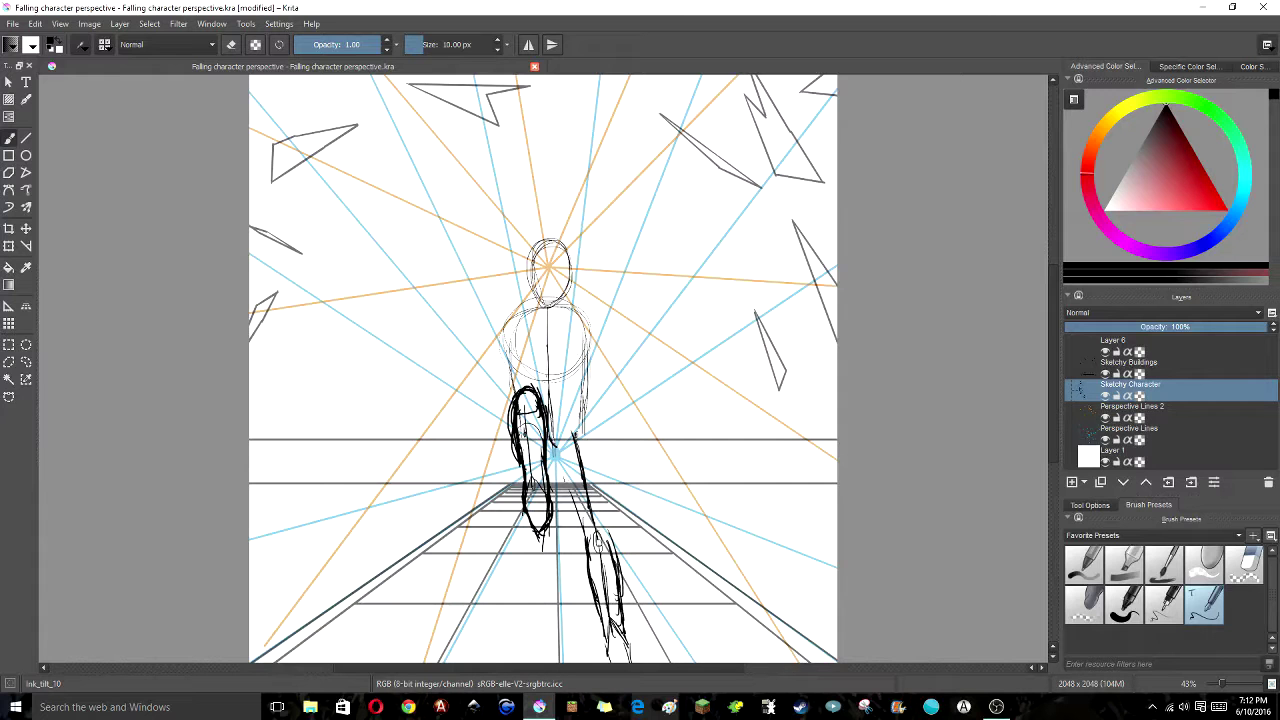
left_click_drag(560, 456, 586, 544)
left_click_drag(578, 434, 610, 545)
left_click_drag(590, 308, 592, 400)
left_click_drag(508, 308, 502, 372)
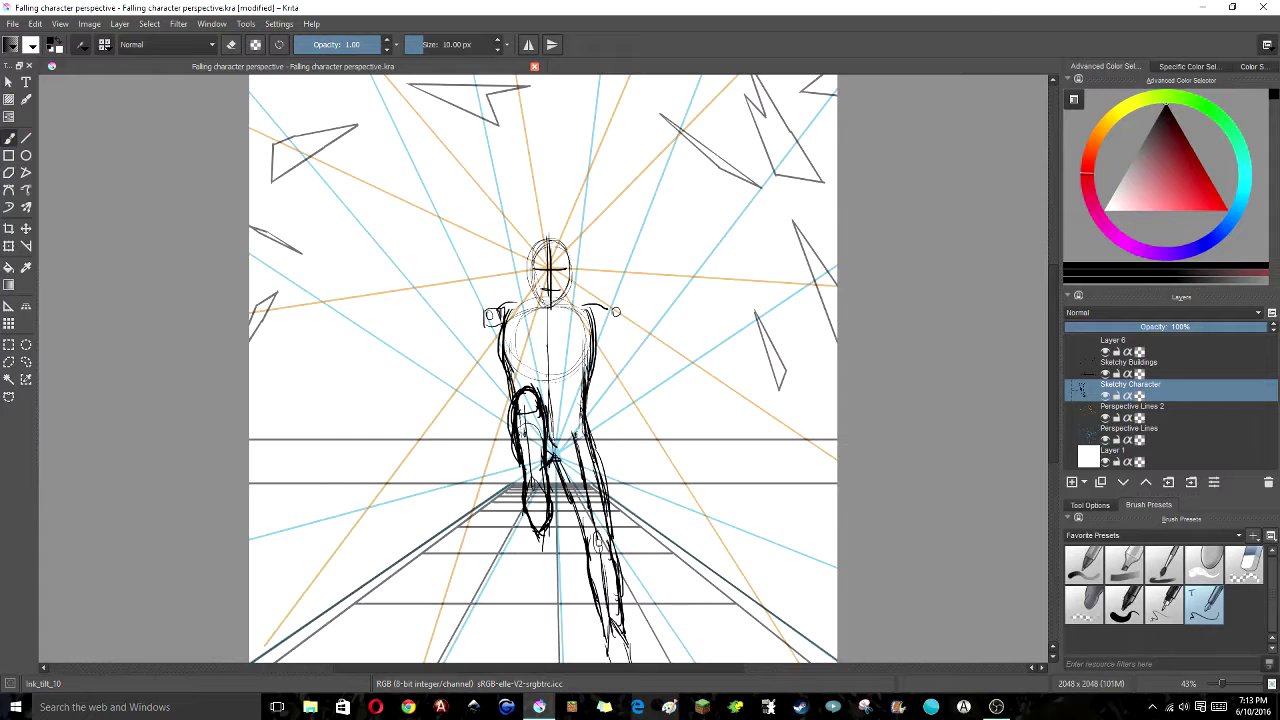
Handwrite the note "pretend-holding a gun for reference" around the figure's head and undo it
mouse_move(405, 165)
left_mouse_down()
mouse_move(615, 150)
mouse_move(500, 215)
mouse_move(645, 220)
mouse_move(688, 107)
left_mouse_up()
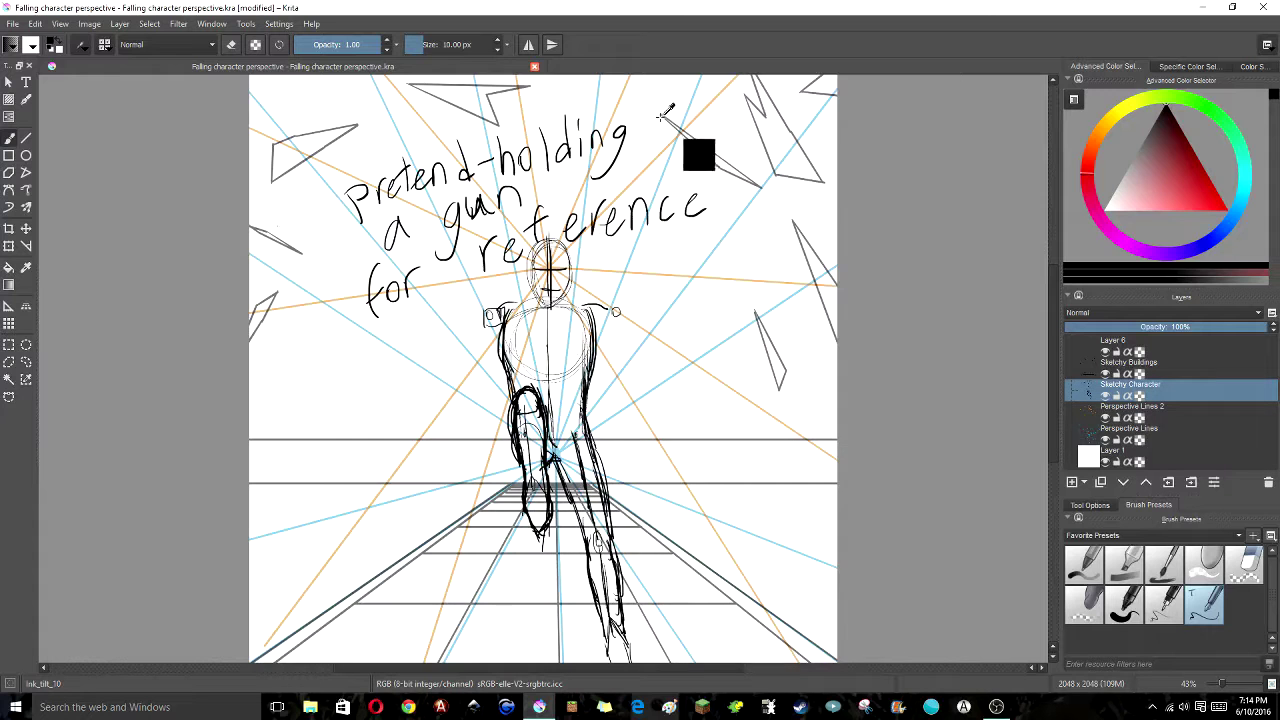
key("ctrl+z")
key("ctrl+z")
key("ctrl+z")
key("ctrl+z")
key("ctrl+z")
key("ctrl+z")
key("ctrl+z")
key("ctrl+z")
key("ctrl+z")
key("ctrl+z")
key("ctrl+z")
key("ctrl+z")
Finish the fist sketch beside the figure's left shoulder, lasso it, and paste a copy on a new layer
left_click(281, 47)
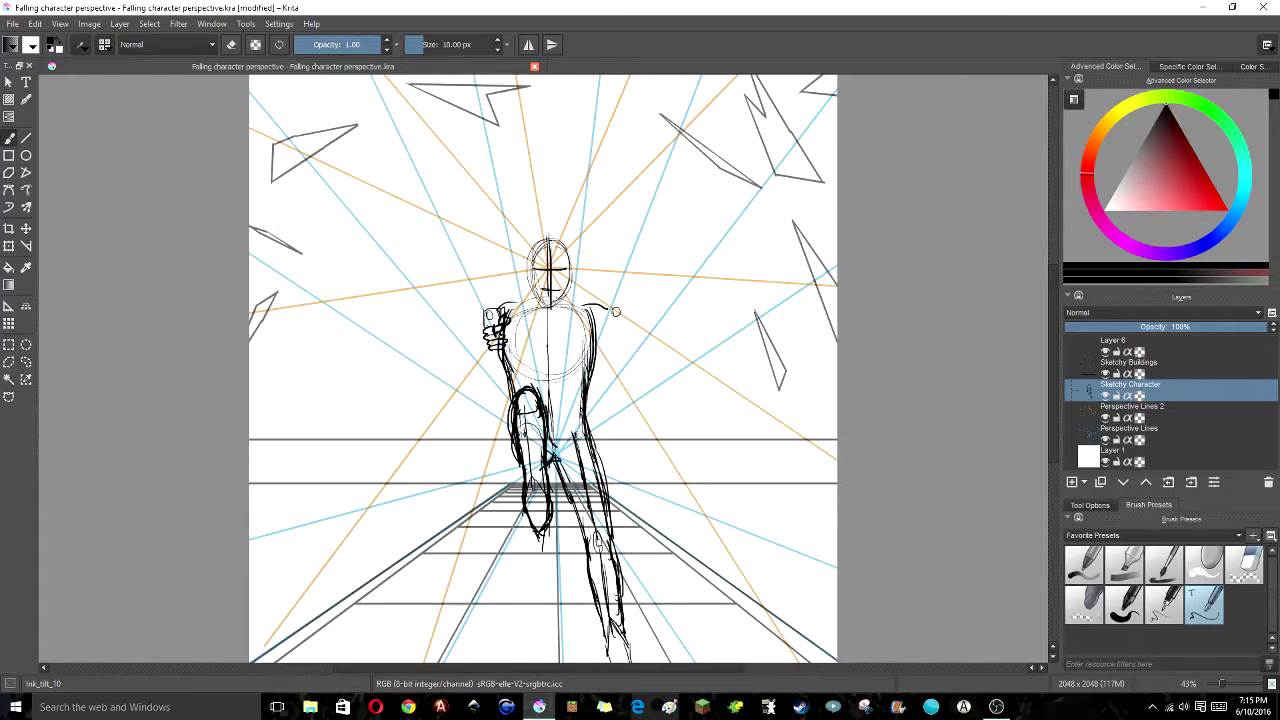
left_click(26, 362)
left_click_drag(474, 300, 483, 349)
key("ctrl+c")
key("ctrl+v")
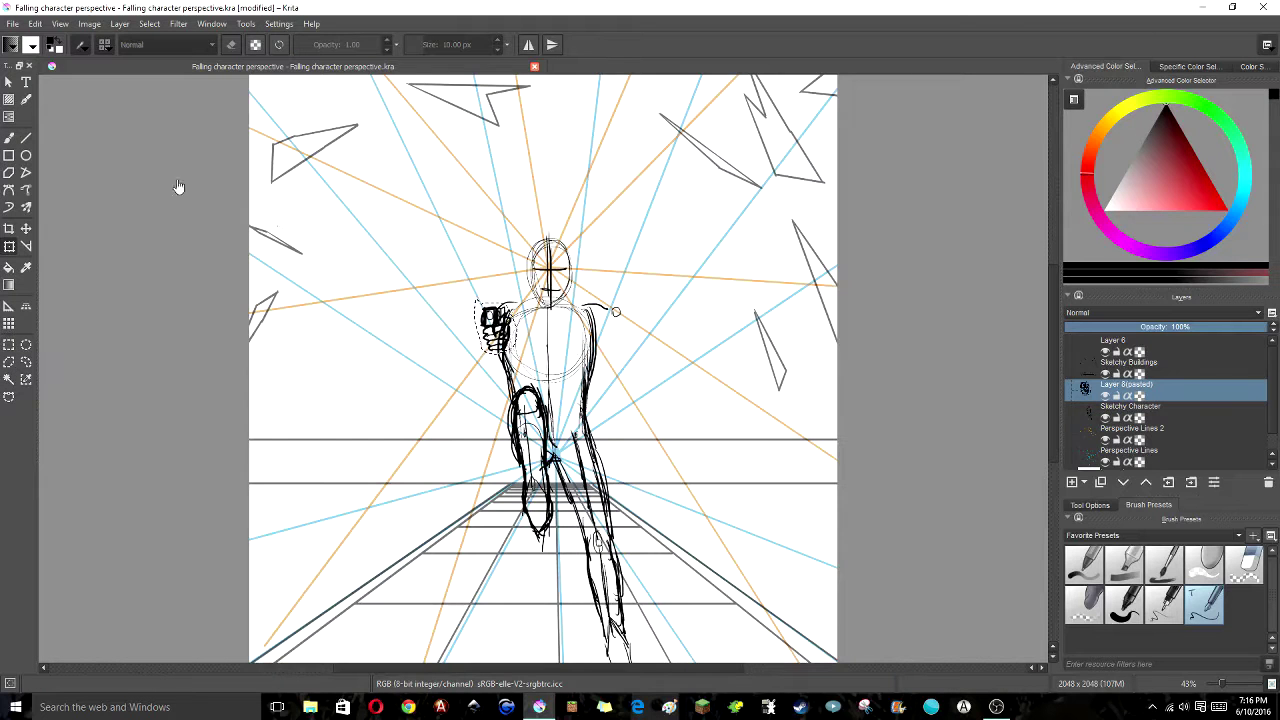
Move the pasted fist across to the opposite shoulder of the figure
left_click(89, 23)
left_click(40, 57)
left_click(26, 228)
left_click_drag(492, 328, 610, 322)
Mirror the pasted fist horizontally, fit it to the arm, and merge it into the Sketchy Character layer
left_click(35, 23)
mouse_move(127, 28)
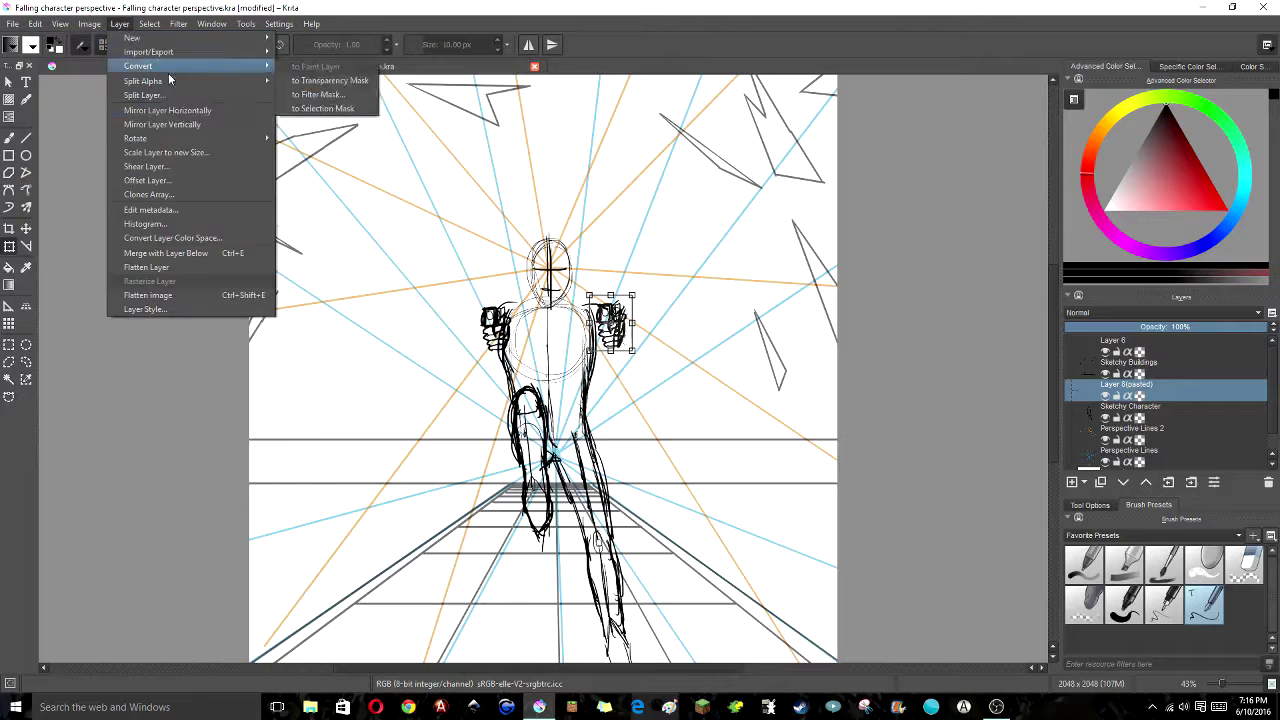
left_click(167, 110)
key("ctrl+z")
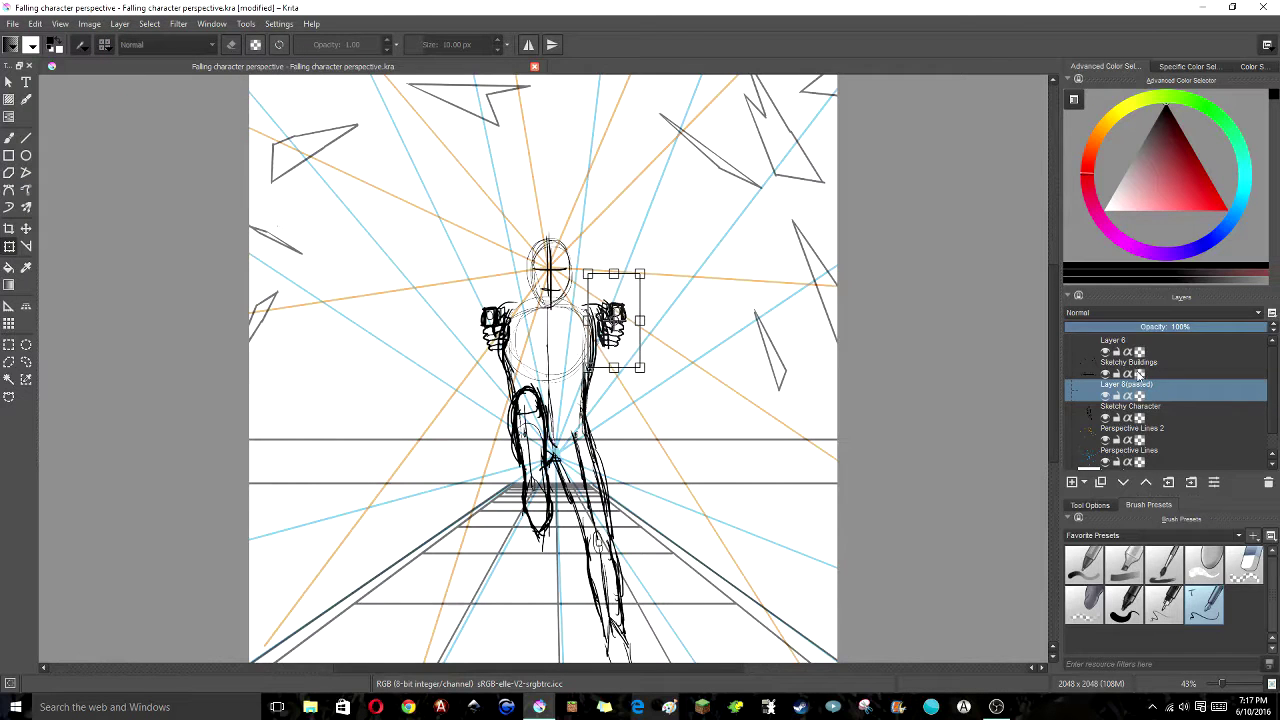
left_click(1084, 482)
key("Escape")
key("ctrl+e")
Sketch the figure's chest contours, belt and boot cuffs, and a clothing flap over the extended thigh
left_click(9, 172)
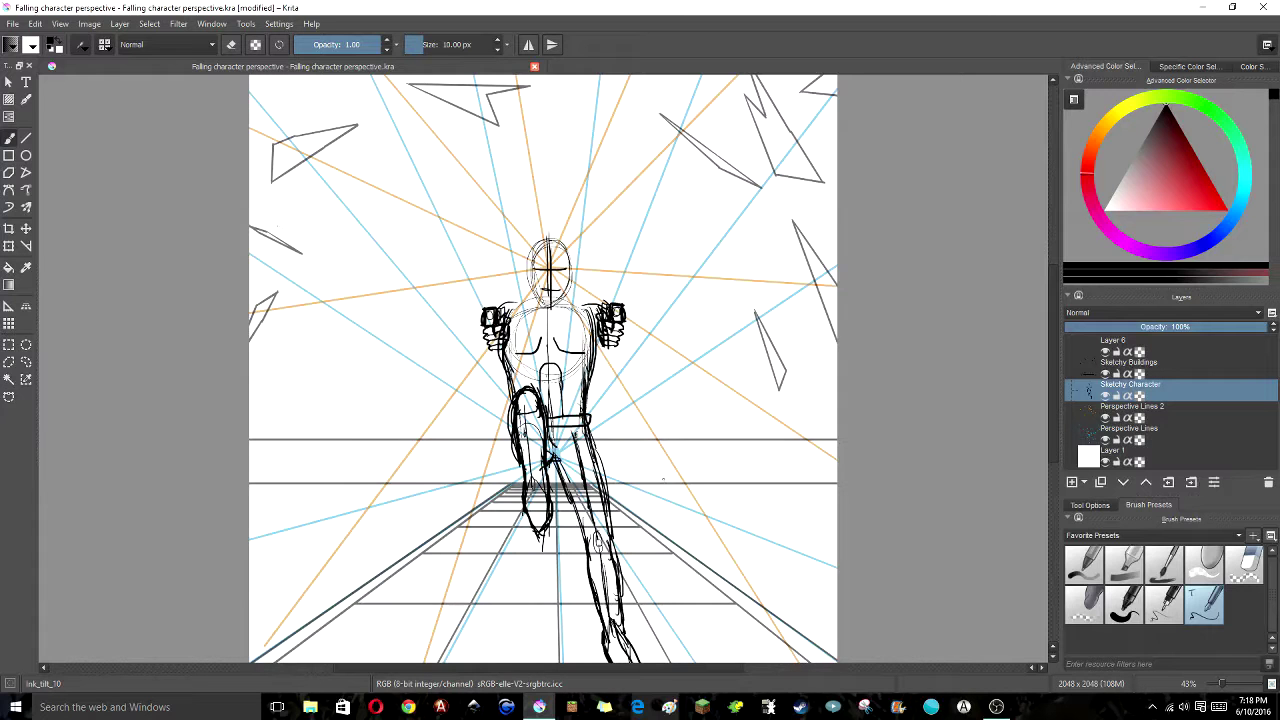
key("ctrl+plus")
key("ctrl+plus")
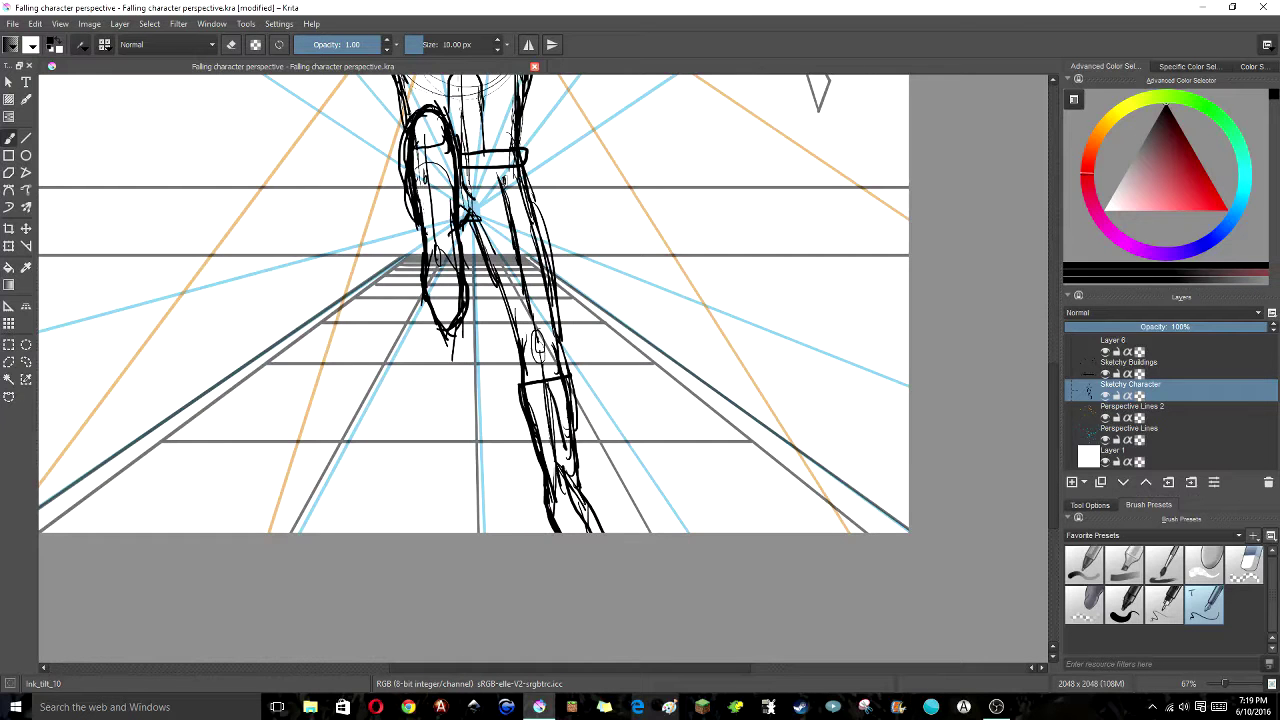
left_click_drag(473, 300, 539, 408)
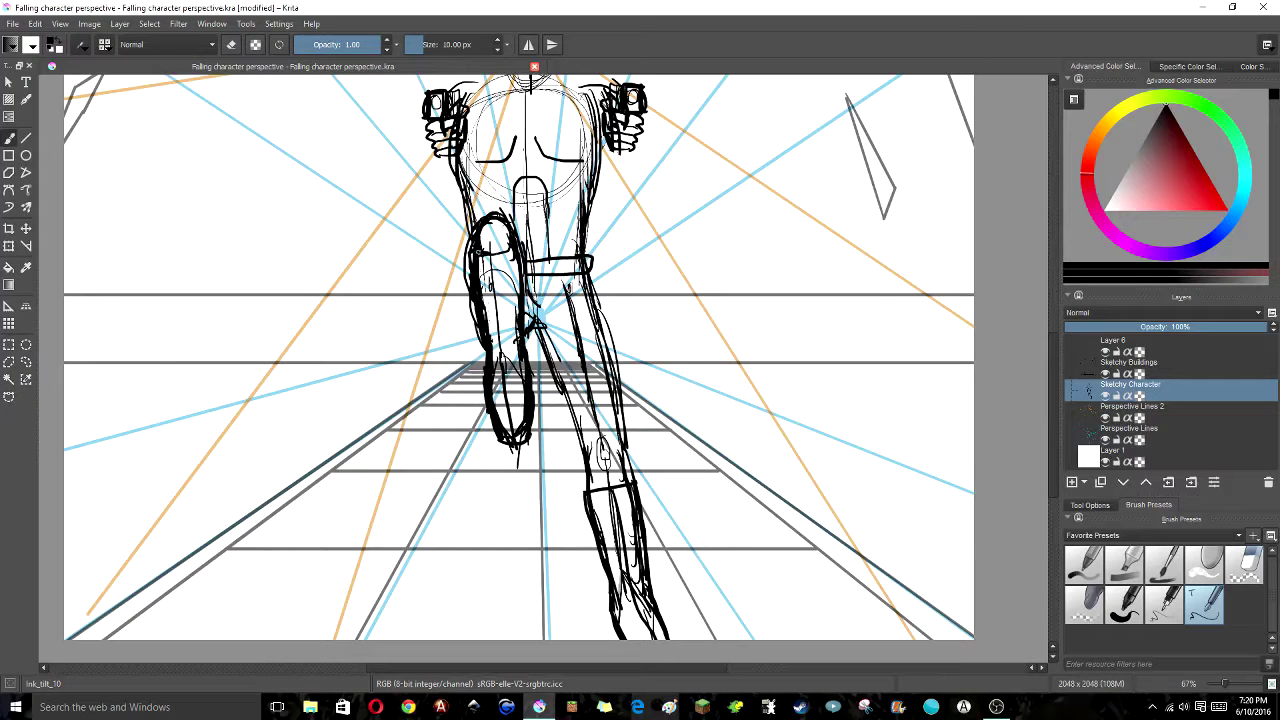
left_click_drag(500, 350, 455, 368)
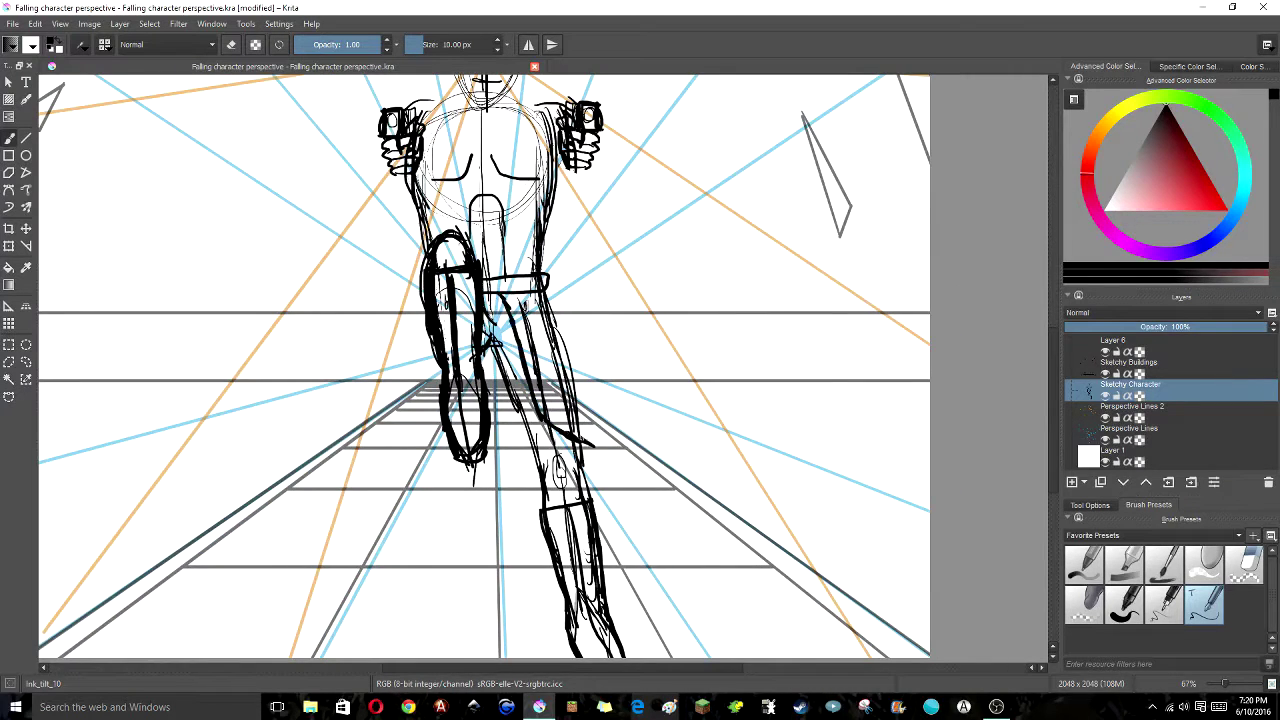
left_click_drag(540, 300, 545, 373)
key("ctrl+z")
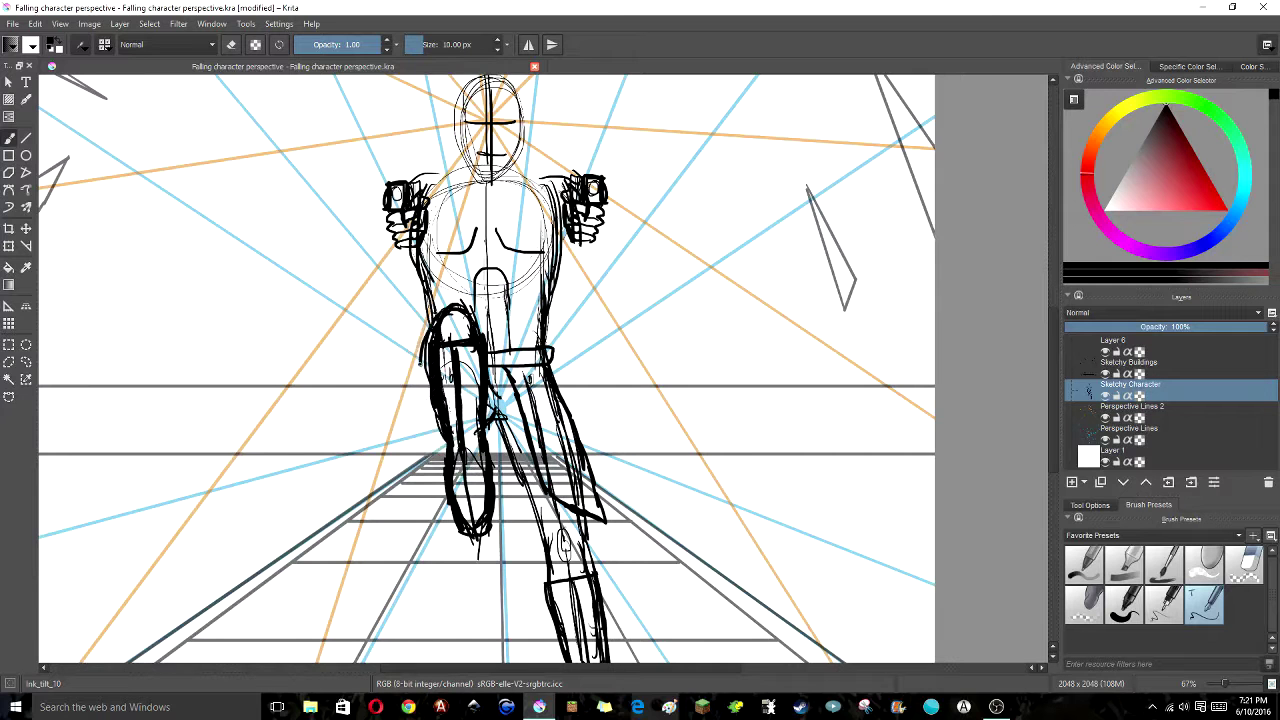
Select the fists and enlarge them with the Transform tool so they reach toward the viewer
mouse_move(490, 340)
left_mouse_down()
mouse_move(448, 434)
mouse_move(476, 476)
left_mouse_up()
key("ctrl+r")
left_click_drag(416, 395, 318, 294)
key("ctrl+t")
left_click_drag(380, 345, 573, 345)
key("b")
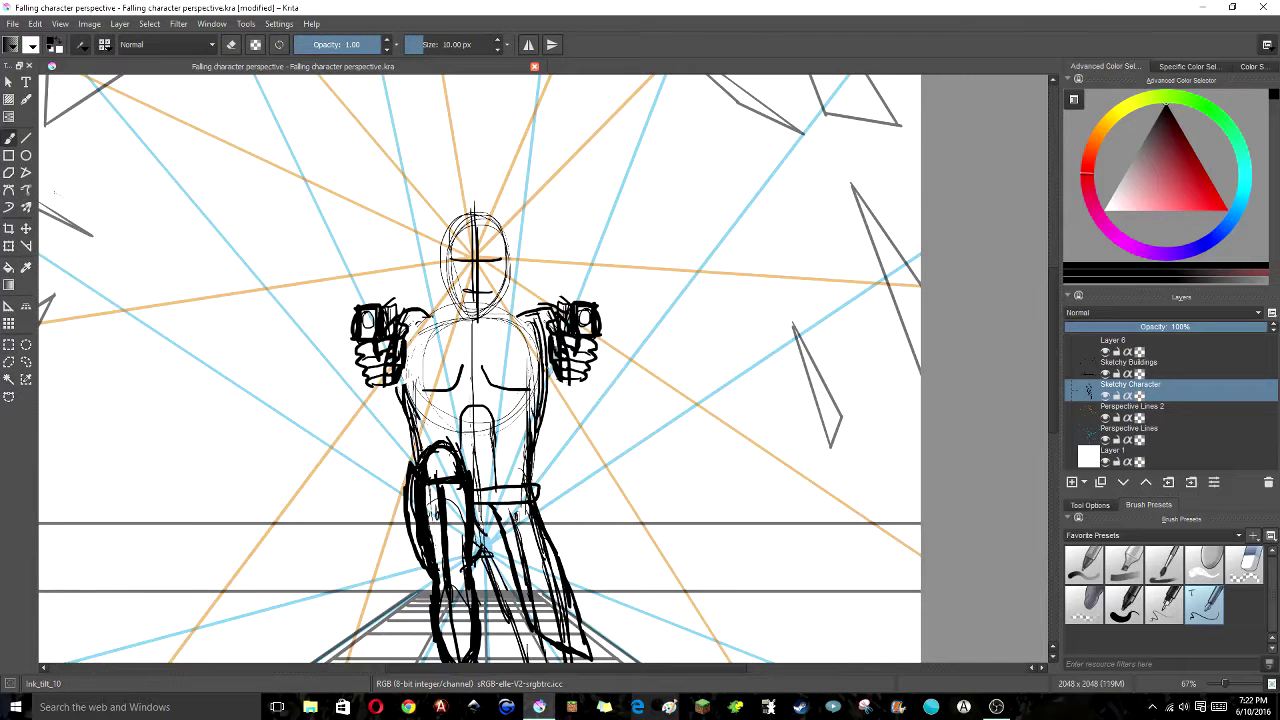
Lower the Sketchy Character layer's opacity to about 59% and make the Sketchy Buildings layer active
left_click_drag(1268, 326, 1184, 326)
key("minus")
left_click(1120, 366)
Draw straight edges from the blue vanishing point toward the canvas's left side, plus a vertical corner edge for the left building
key("v")
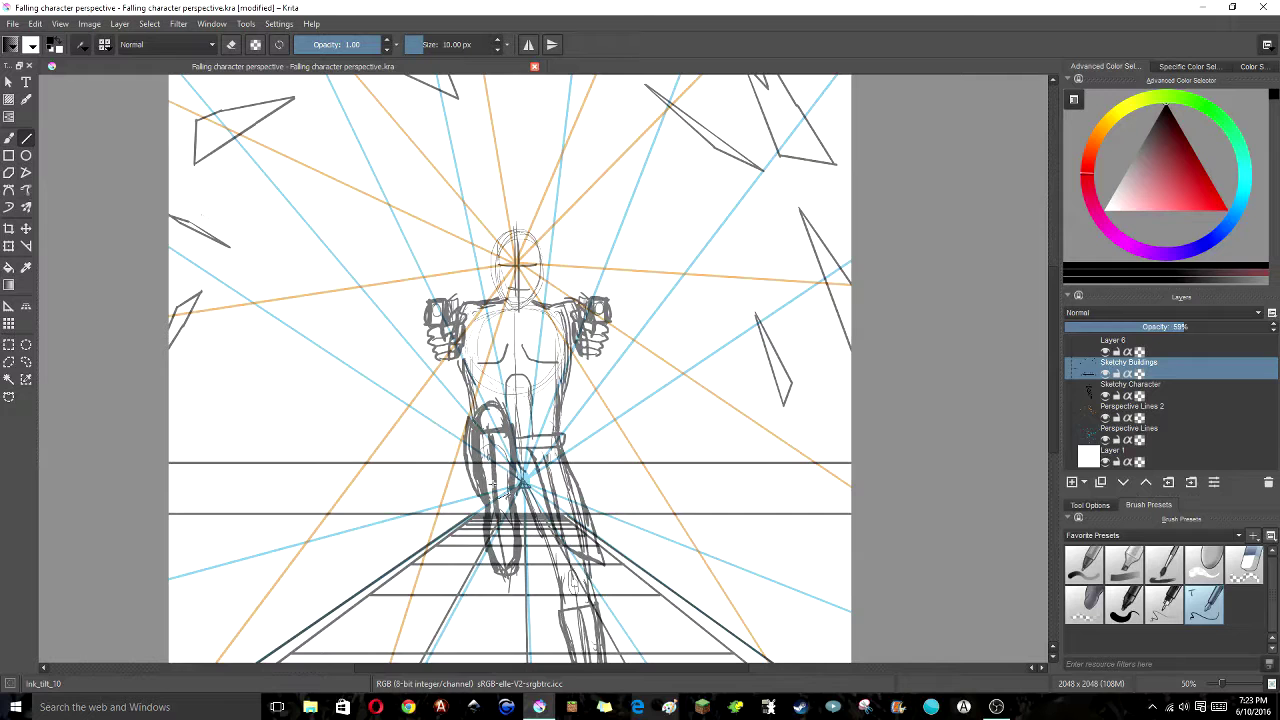
mouse_move(520, 481)
left_mouse_down()
mouse_move(131, 214)
mouse_move(129, 380)
left_mouse_up()
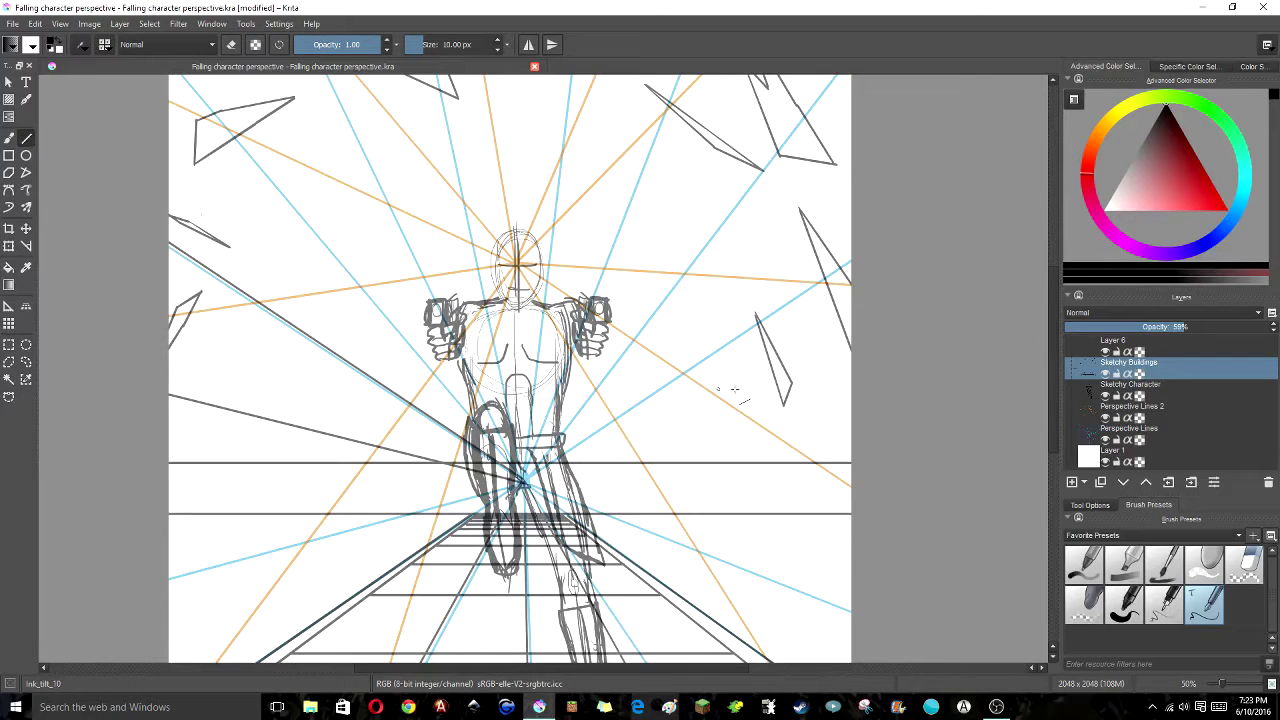
left_click_drag(374, 124, 325, 80)
left_click_drag(352, 165, 349, 432)
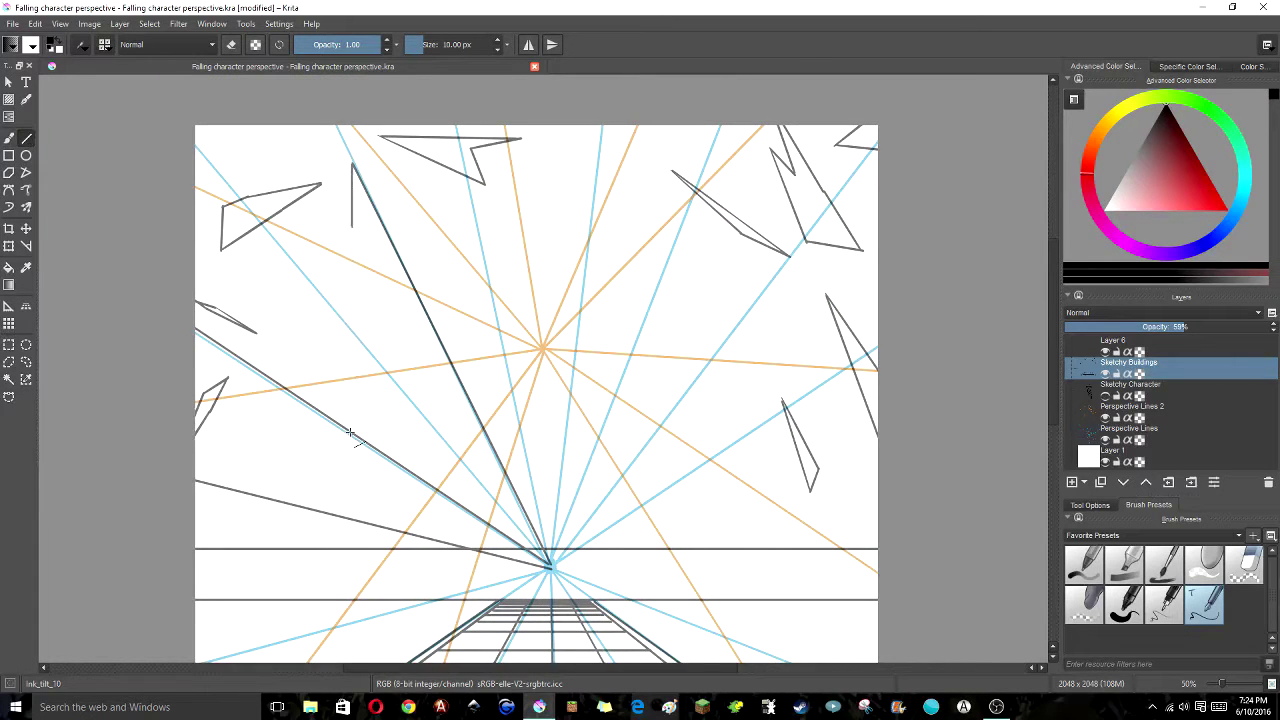
left_click_drag(148, 436, 140, 432)
key("ctrl+z")
Lasso the glass shards, separate them onto their own layer named GLass Shards, and clear the selection
left_click(26, 362)
mouse_move(240, 440)
left_mouse_down()
mouse_move(175, 330)
mouse_move(905, 140)
mouse_move(140, 460)
left_mouse_up()
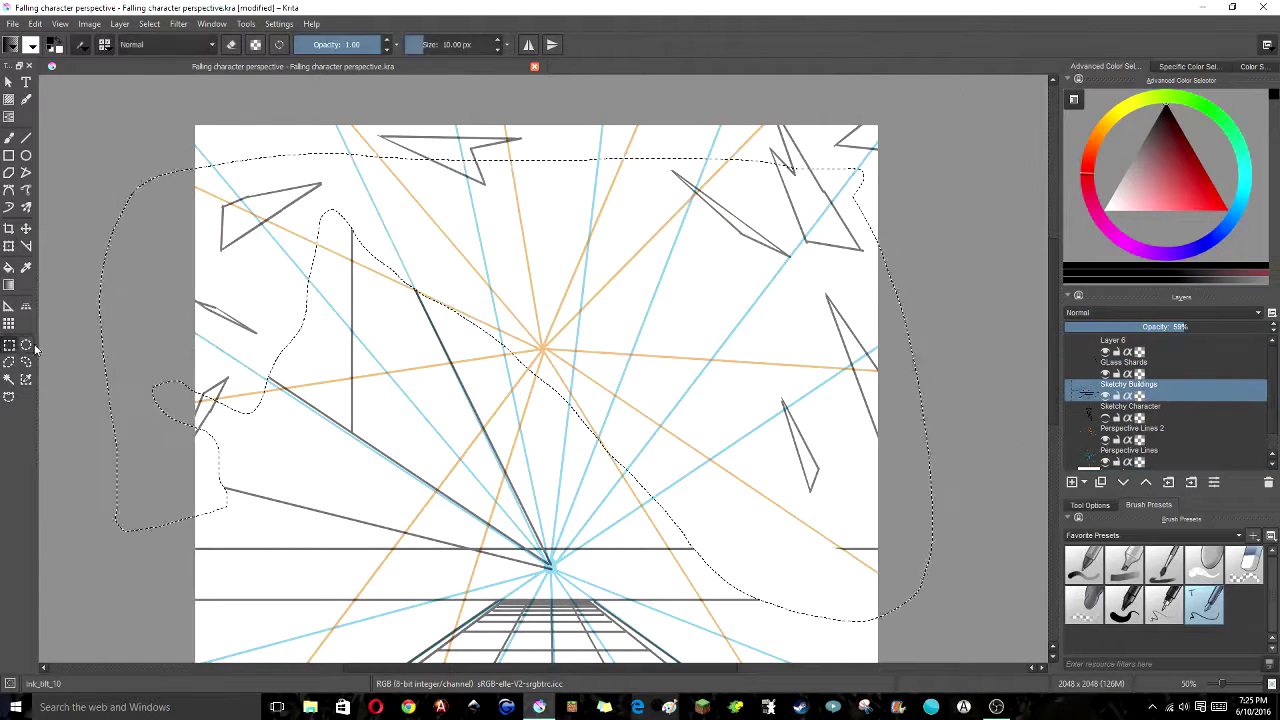
key("ctrl+shift+a")
Extend the left building's roof edge and vertical corner, and draw its horizontal bottom edge to the canvas border
left_click(26, 138)
scroll(420, 300, "up", 2)
left_click_drag(544, 397, 392, 80)
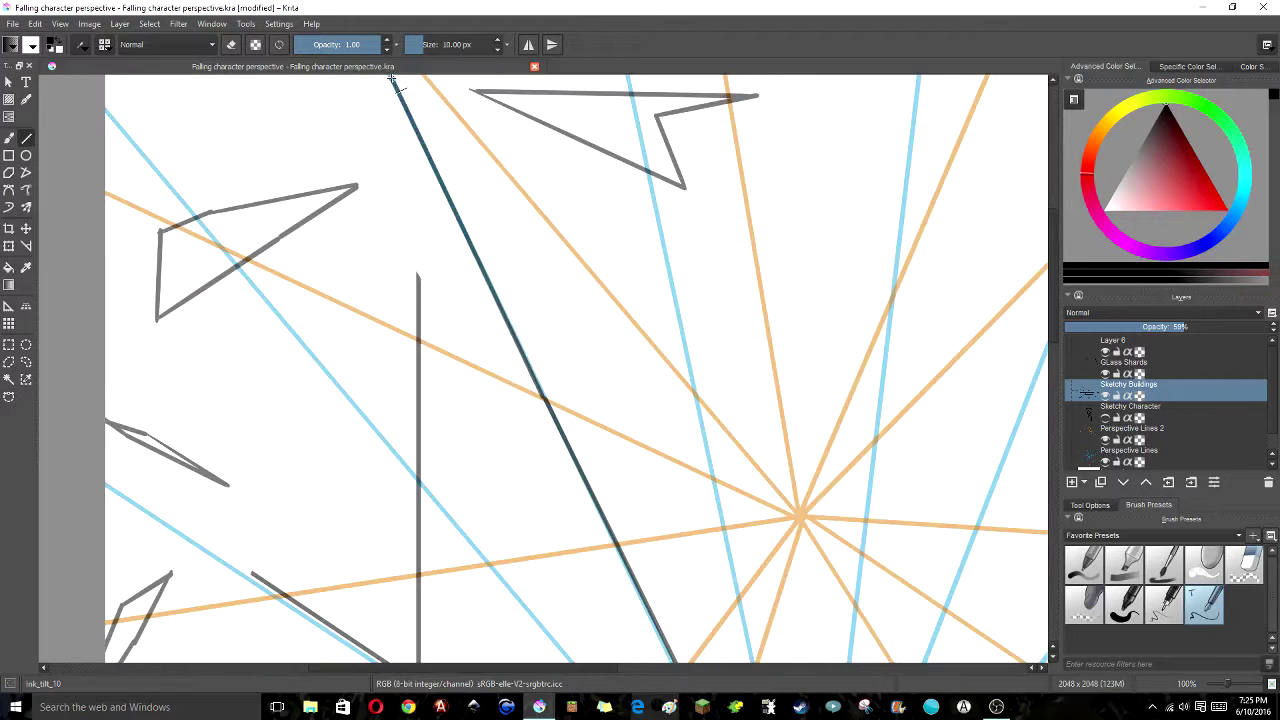
scroll(508, 198, "down", 1)
left_click_drag(463, 267, 605, 137)
mouse_move(392, 336)
left_mouse_down()
mouse_move(652, 338)
mouse_move(619, 535)
left_mouse_up()
Erase the left building's perspective lines where they overshoot its corner and the upper horizon line
key("b")
key("e")
left_click_drag(507, 462, 578, 508)
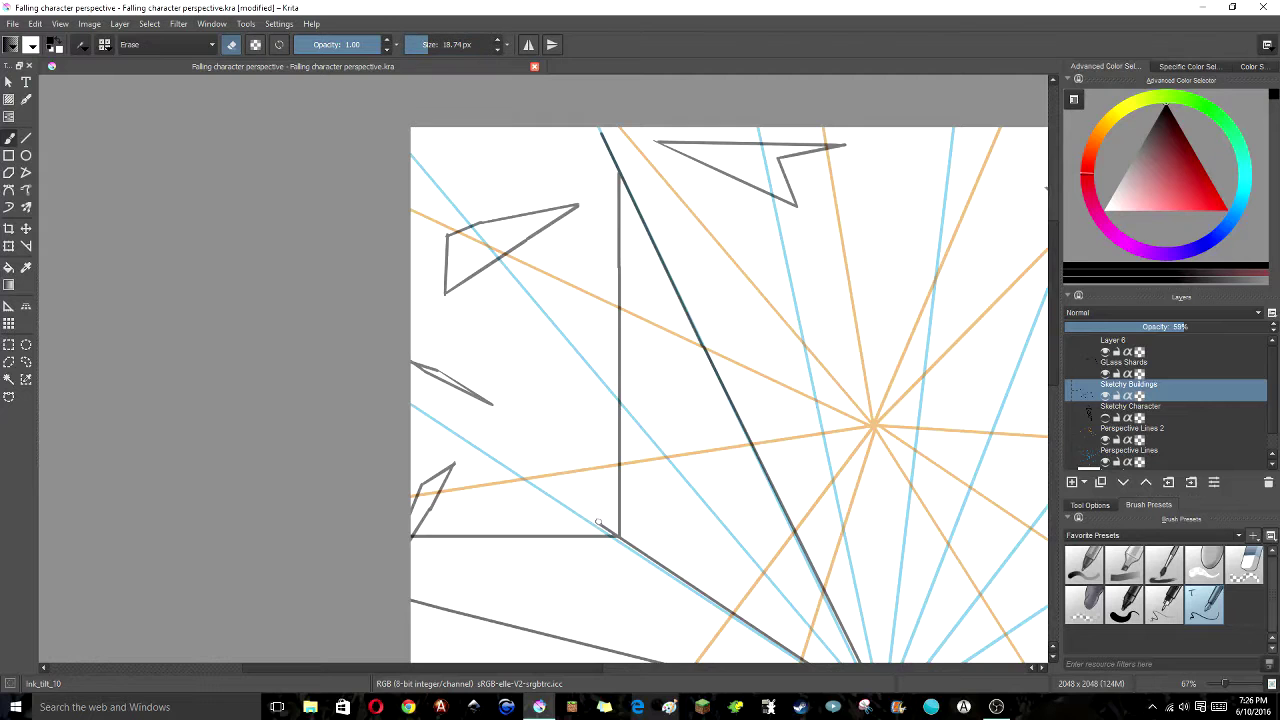
mouse_move(500, 400)
left_mouse_down()
mouse_move(257, 272)
mouse_move(206, 209)
left_mouse_up()
left_click(280, 46)
key("ctrl+z")
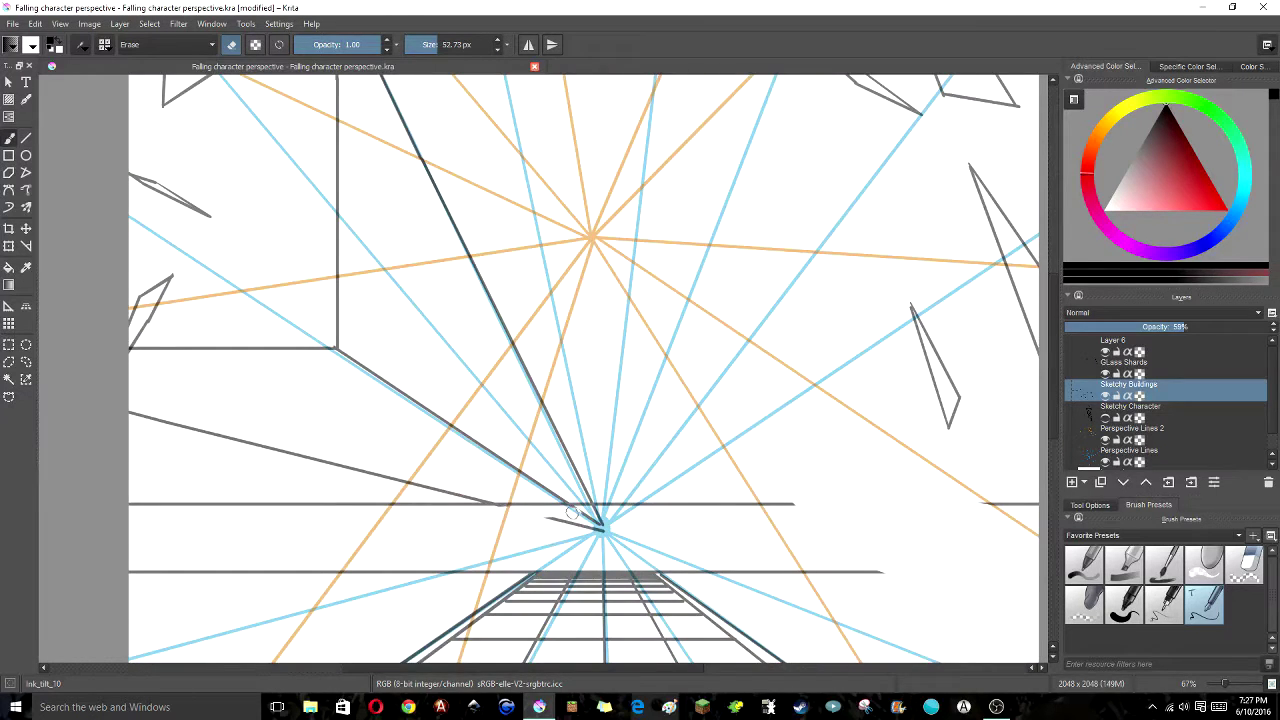
Draw two vertical edges rising from the upper horizontal line, one on each side of the blue vanishing point
left_click(231, 46)
key("v")
left_click_drag(566, 503, 519, 77)
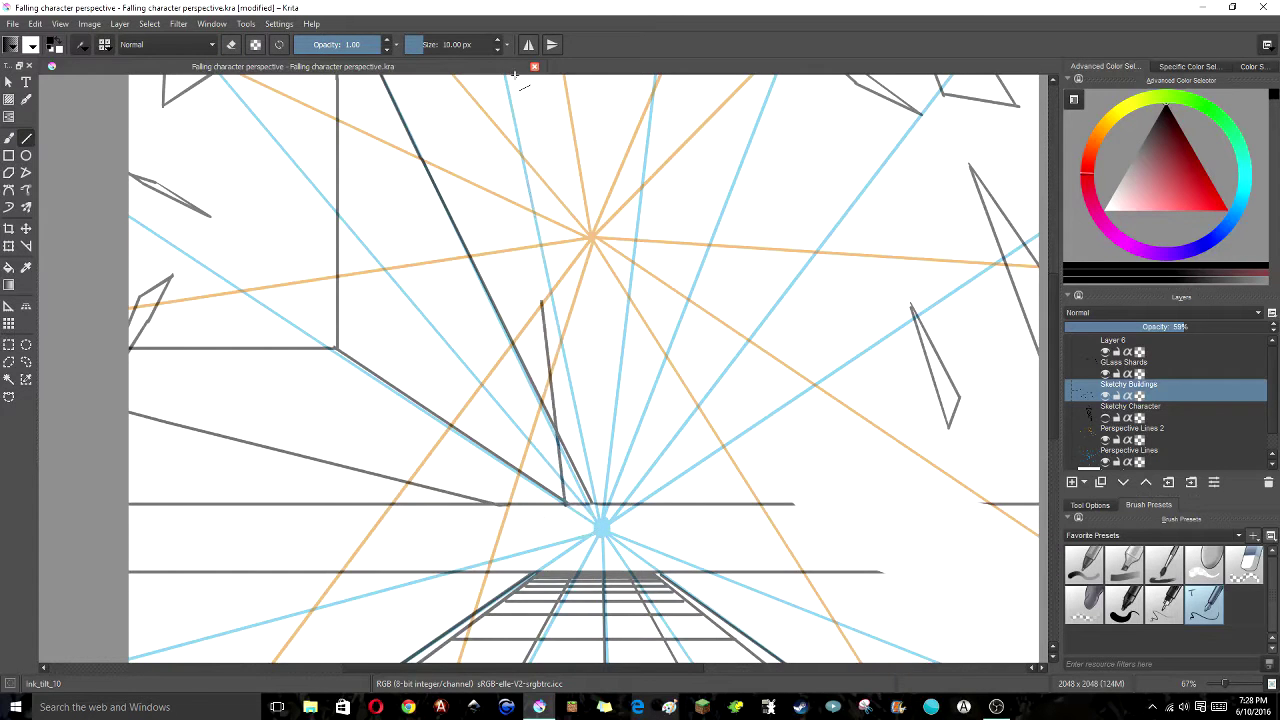
scroll(600, 400, "down", 2)
left_click_drag(615, 470, 614, 350)
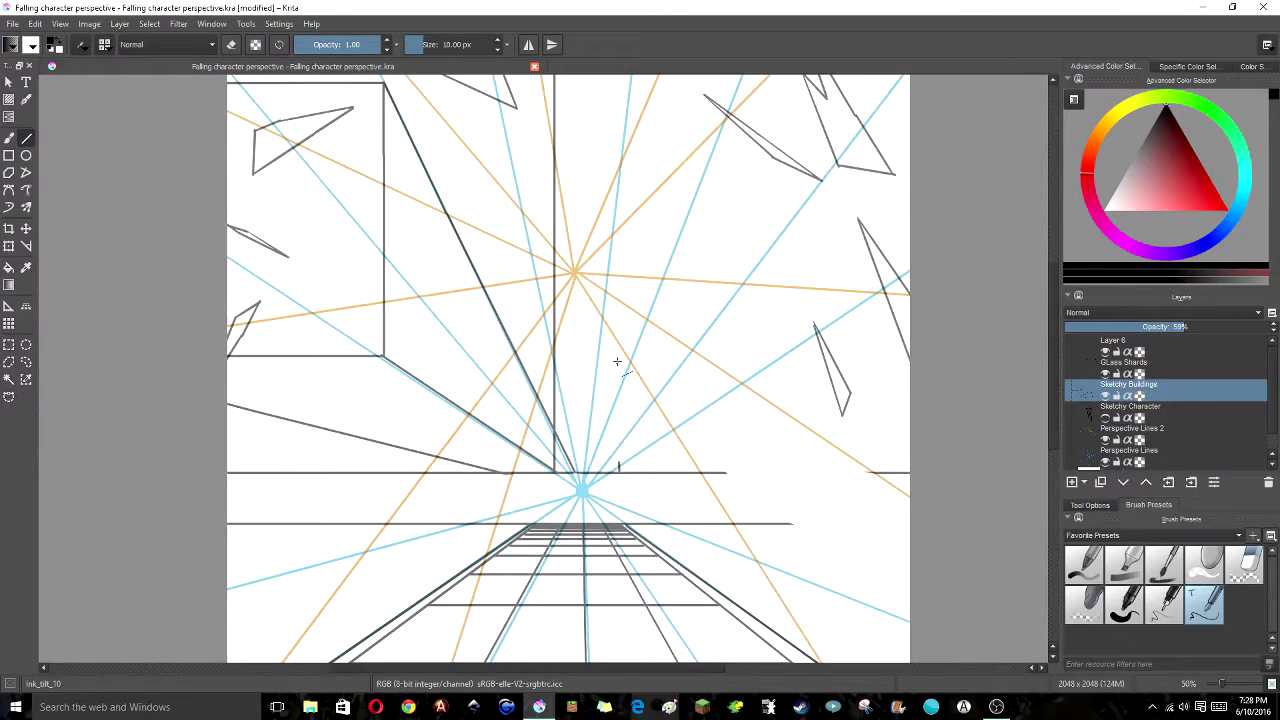
Erase the stray lines between the two vertical edges and redraw the horizontal line out to the right canvas border
scroll(618, 472, "up", 4)
key("e")
mouse_move(522, 262)
left_mouse_down()
mouse_move(544, 413)
mouse_move(720, 413)
mouse_move(718, 391)
mouse_move(618, 416)
left_mouse_up()
scroll(333, 414, "down", 4)
key("e")
scroll(400, 380, "up", 3)
left_click_drag(412, 333, 792, 333)
scroll(548, 437, "down", 3)
scroll(437, 484, "up", 1)
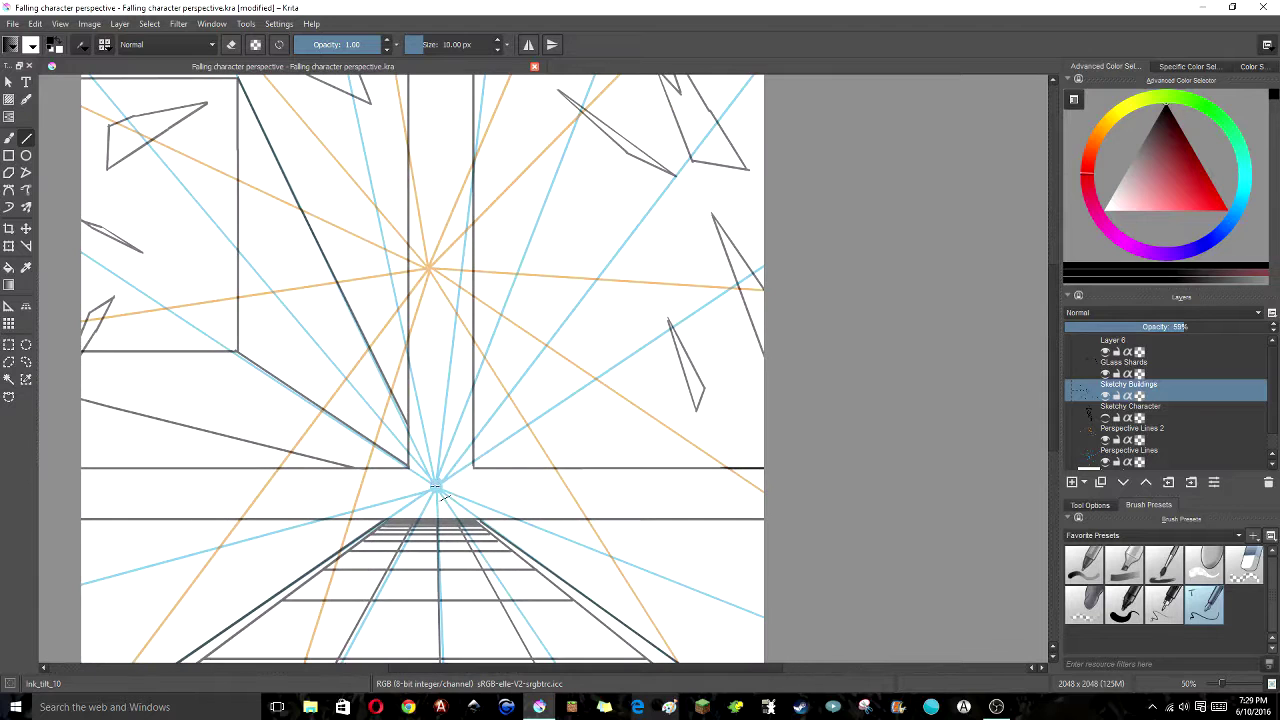
Outline the right building with edges radiating from the blue vanishing point, a vertical corner, and horizontal top and bottom edges
mouse_move(437, 487)
left_mouse_down()
mouse_move(877, 251)
mouse_move(889, 266)
mouse_move(586, 129)
left_mouse_up()
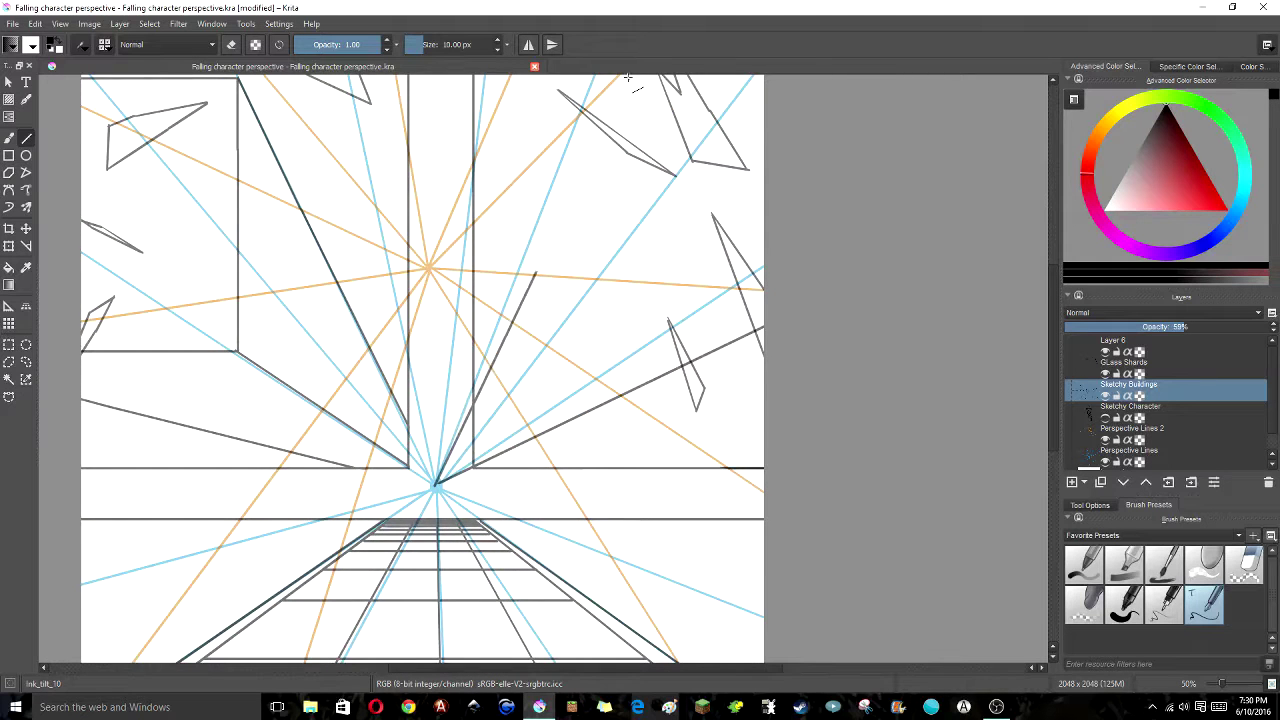
scroll(953, 352, "up", 2)
left_click_drag(953, 352, 832, 339)
left_click_drag(440, 480, 409, 479)
mouse_move(463, 122)
left_mouse_down()
mouse_move(463, 468)
mouse_move(647, 468)
left_mouse_up()
key("e")
scroll(532, 290, "up", 3)
key("e")
left_click_drag(414, 239, 564, 239)
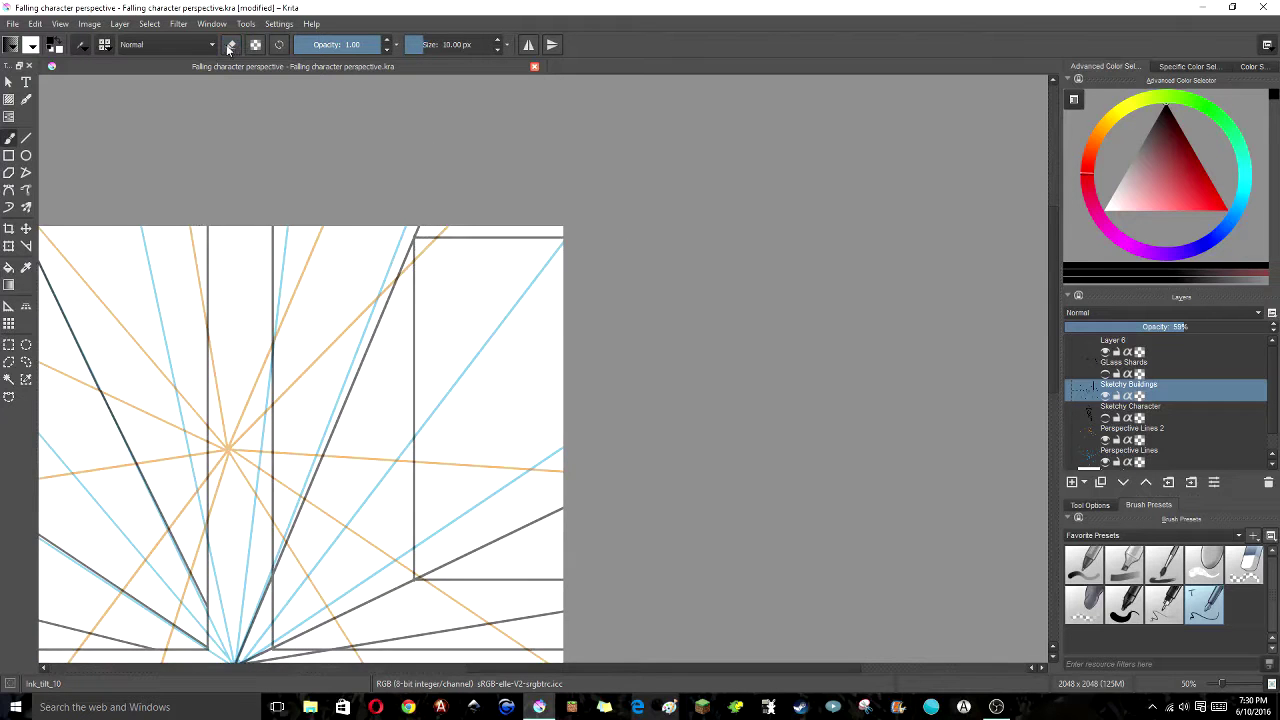
Erase the right building's overshooting perspective lines beyond its corner and near the vanishing point, and return to the Line tool
key("e")
scroll(394, 268, "up", 2)
scroll(394, 268, "down", 4)
scroll(310, 373, "up", 4)
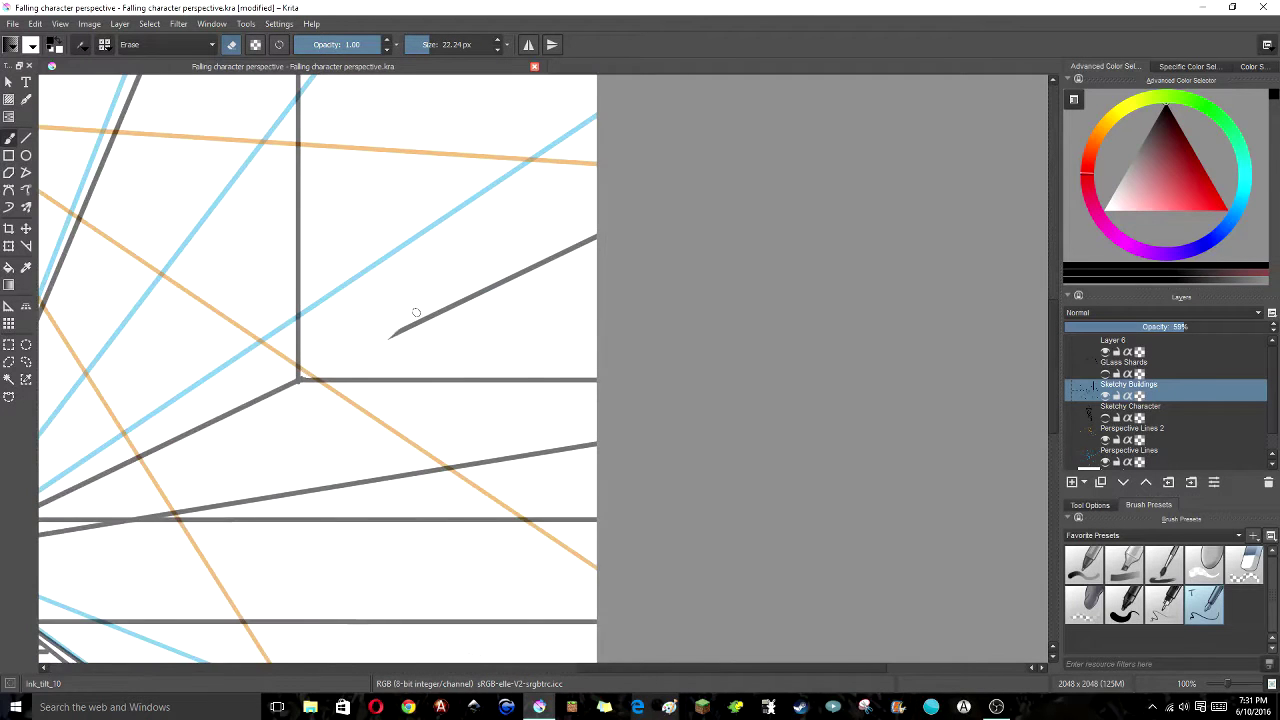
key("ctrl+z")
scroll(382, 328, "down", 3)
mouse_move(444, 384)
left_mouse_down()
mouse_move(400, 391)
mouse_move(351, 371)
mouse_move(380, 245)
left_mouse_up()
scroll(466, 314, "down", 3)
key("e")
key("v")
left_click_drag(376, 140, 430, 430)
left_click_drag(425, 133, 444, 425)
key("ctrl+z")
key("ctrl+z")
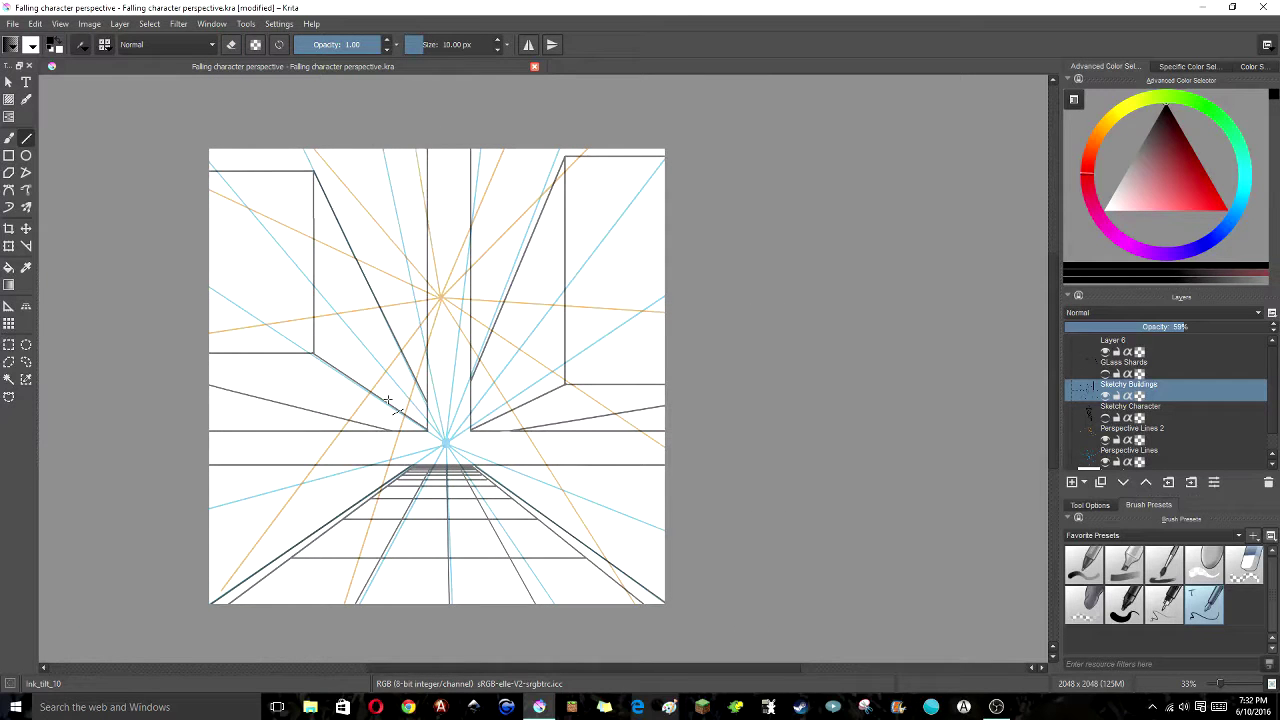
Draw a rear rooftop on the left, with a slanted edge from the vertical line and a short horizontal joining edge
left_click_drag(428, 268, 364, 80)
key("plus")
scroll(325, 425, "up", 1)
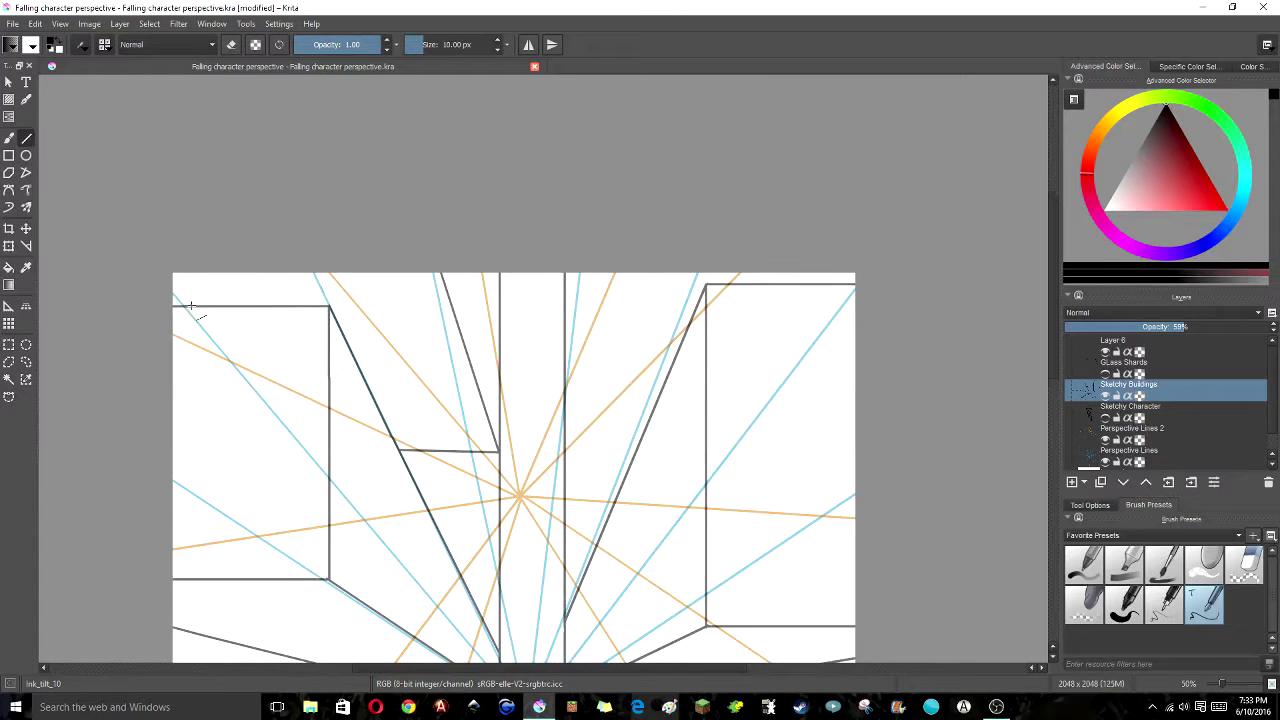
Draw a matching rear rooftop on the right, with slanted and short horizontal edges and a top edge reaching the canvas border
scroll(109, 190, "right", 3)
scroll(271, 277, "down", 3)
left_click_drag(433, 371, 526, 117)
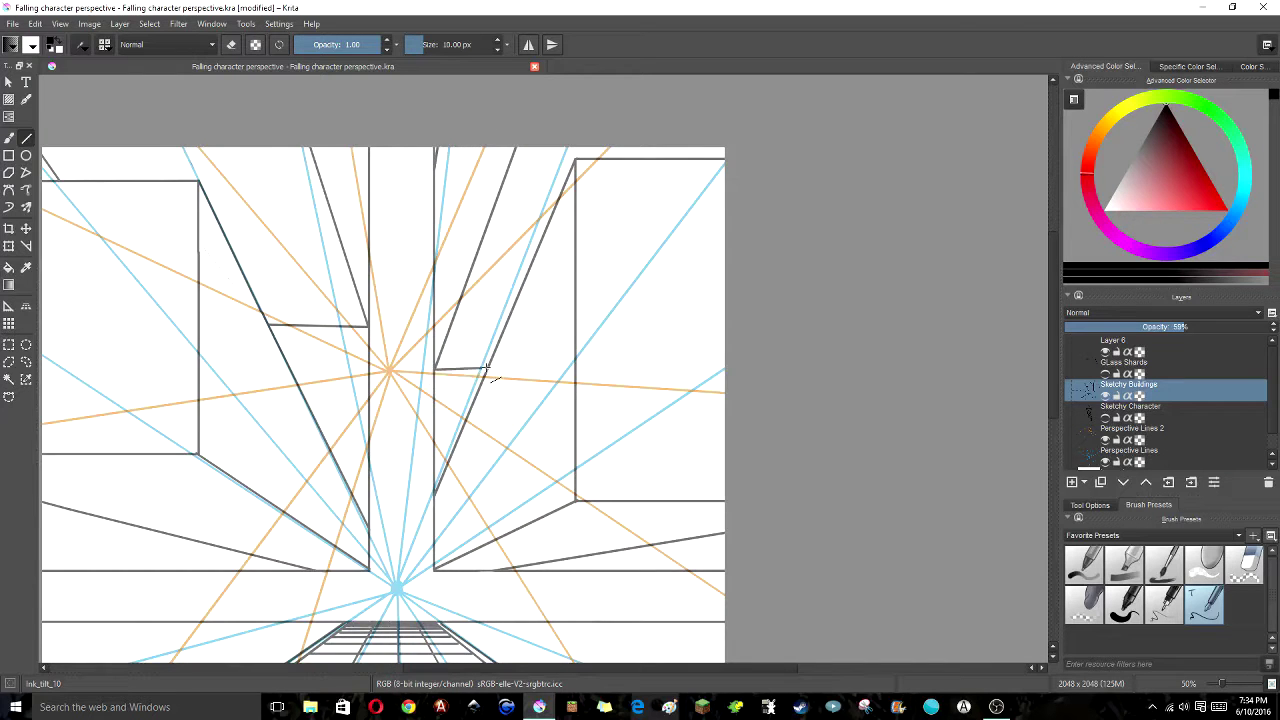
key("plus")
scroll(500, 250, "up", 1)
left_click_drag(514, 126, 800, 122)
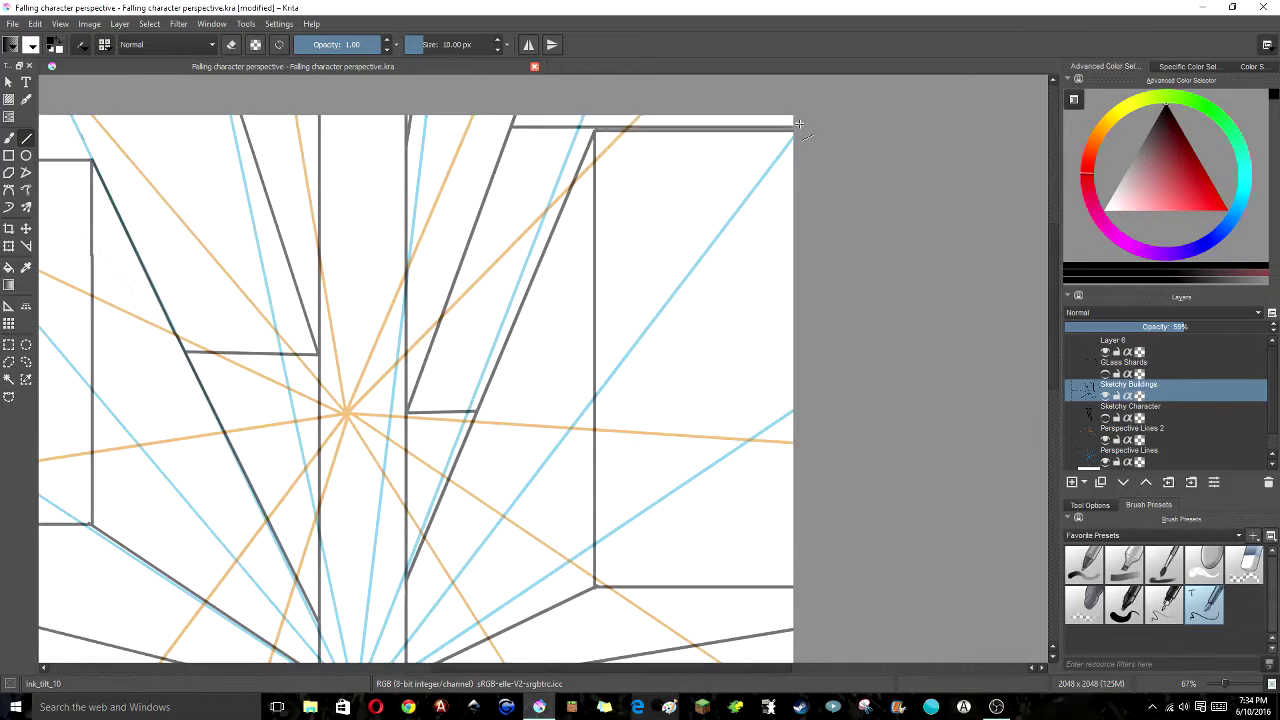
Switch the brush to erasing and hide both perspective guide layers to check the building outlines
key("b")
key("e")
scroll(529, 194, "up", 3)
scroll(449, 486, "down", 5)
scroll(663, 386, "up", 1)
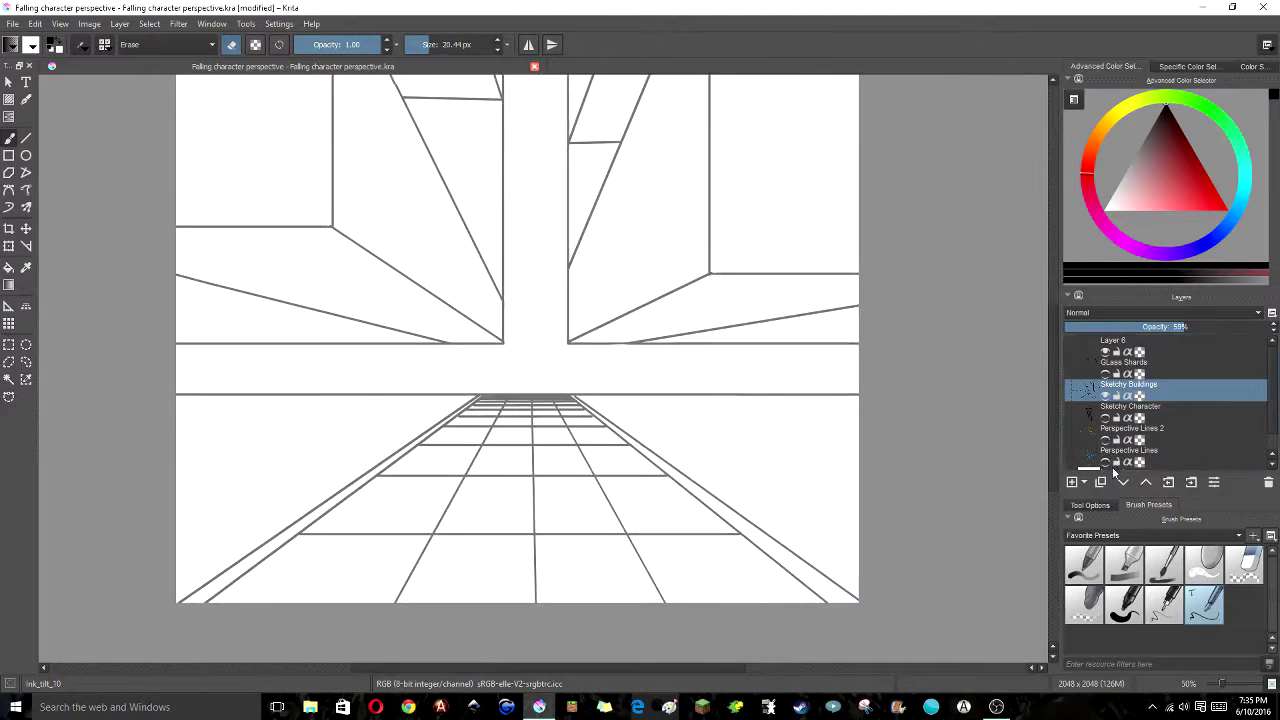
Draw the slanted roof and base edges of the lower left and lower right buildings along the blue vanishing-point guides
key("e")
scroll(635, 350, "up", 1)
left_click_drag(635, 350, 248, 463)
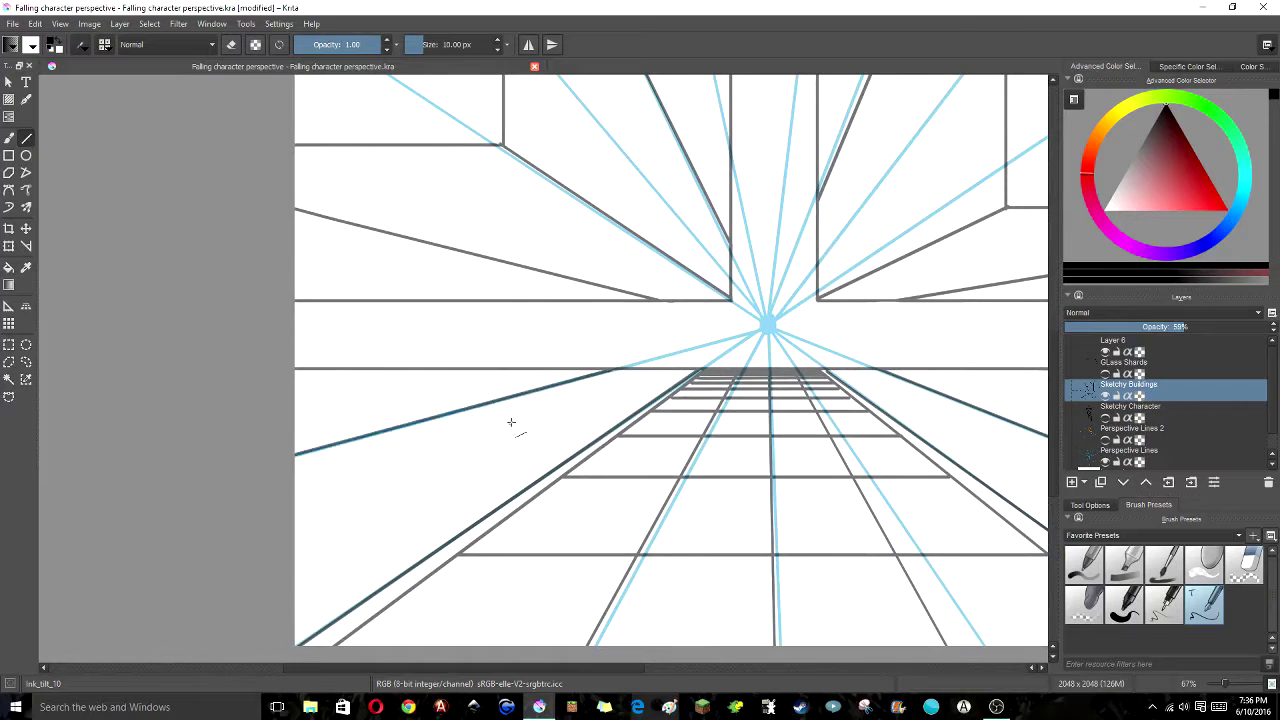
Add a vertical inner corner to each lower building and draw a slanted rooftop line from the vanishing point towards each side border
scroll(657, 400, "down", 2)
scroll(680, 360, "up", 4)
scroll(714, 300, "down", 3)
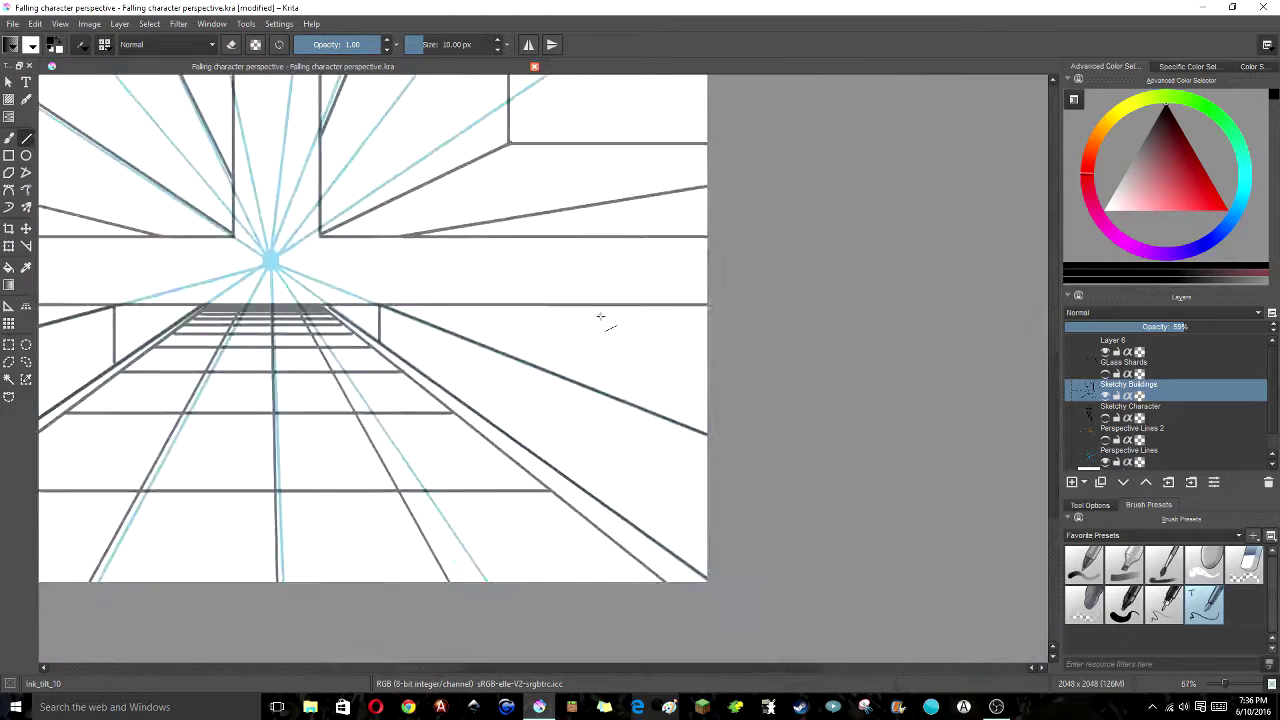
scroll(460, 285, "up", 4)
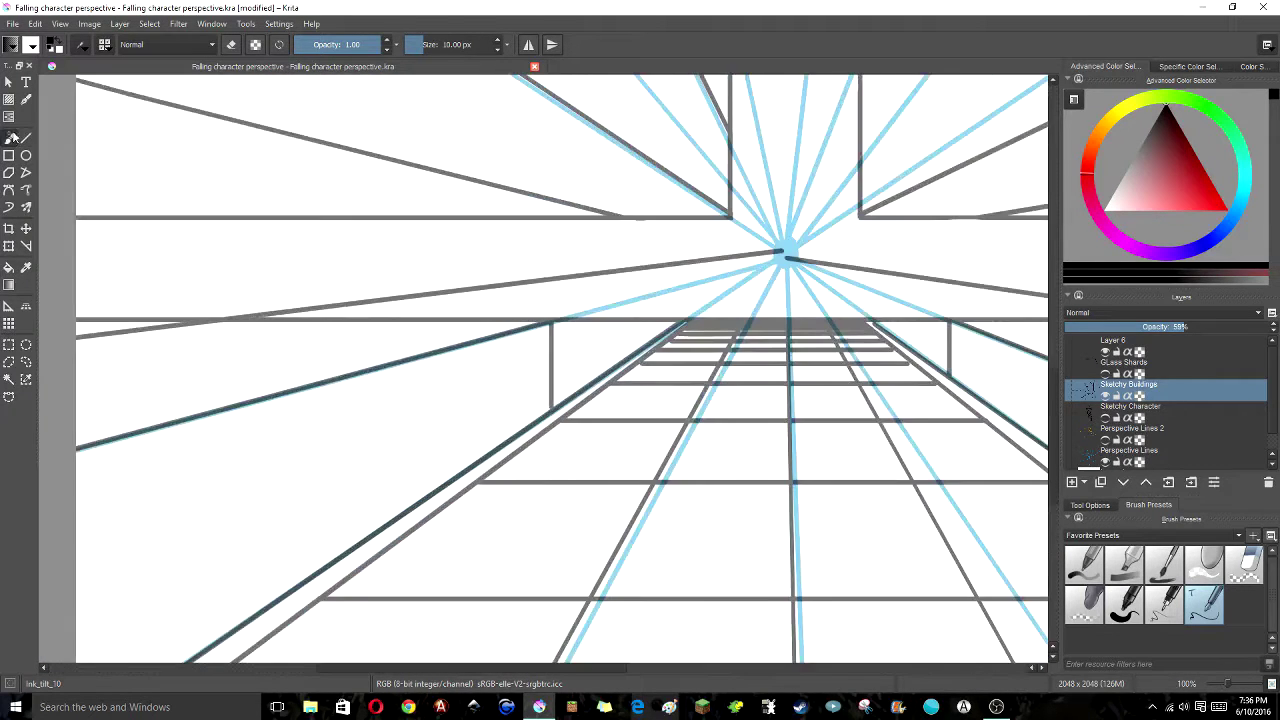
Erase the parts of the two slanted rooftop lines that run above the horizontal roof edge to the vanishing point
key("b")
key("e")
mouse_move(440, 276)
left_mouse_down()
mouse_move(398, 255)
mouse_move(508, 278)
mouse_move(917, 249)
left_mouse_up()
scroll(511, 300, "down", 3)
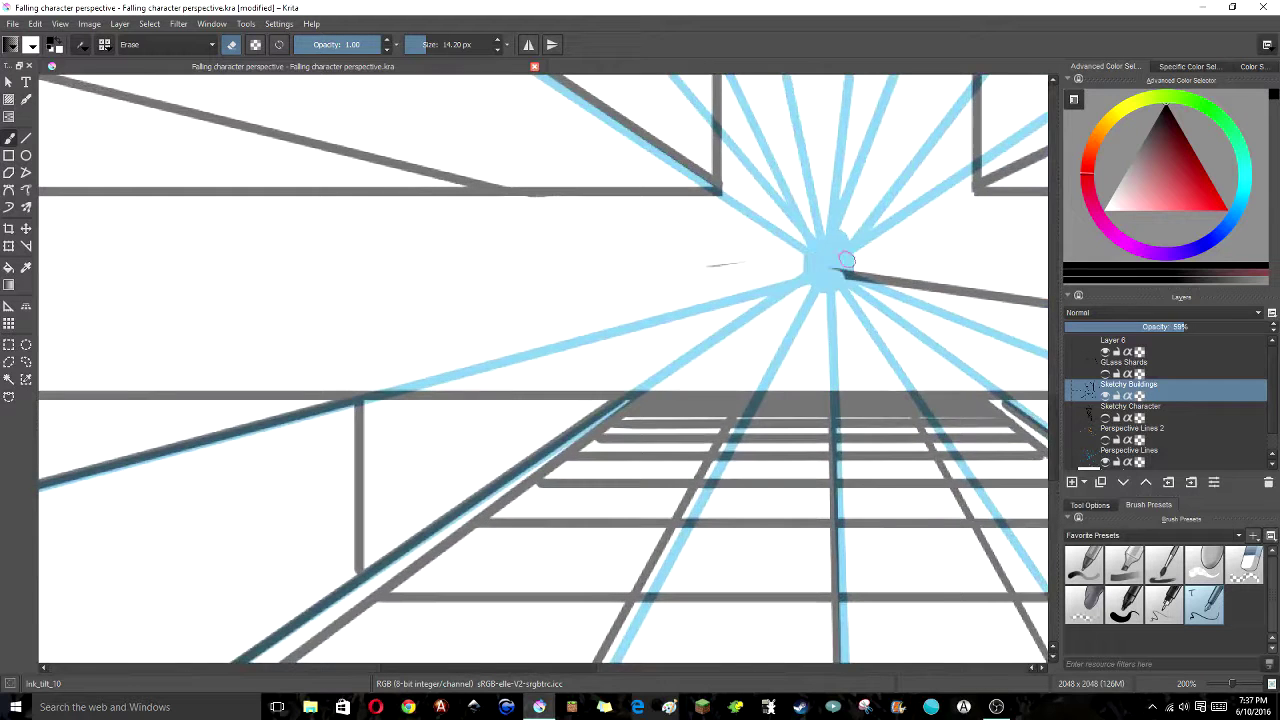
scroll(254, 225, "up", 3)
mouse_move(963, 334)
left_mouse_down()
mouse_move(980, 326)
mouse_move(258, 238)
left_mouse_up()
scroll(482, 293, "down", 5)
Draw a smaller receding block inside the upper left building's base and a matching one on the right, each with a slanted edge and short vertical
key("e")
key("v")
scroll(262, 536, "up", 1)
left_click_drag(511, 350, 67, 278)
left_click_drag(731, 335, 515, 320)
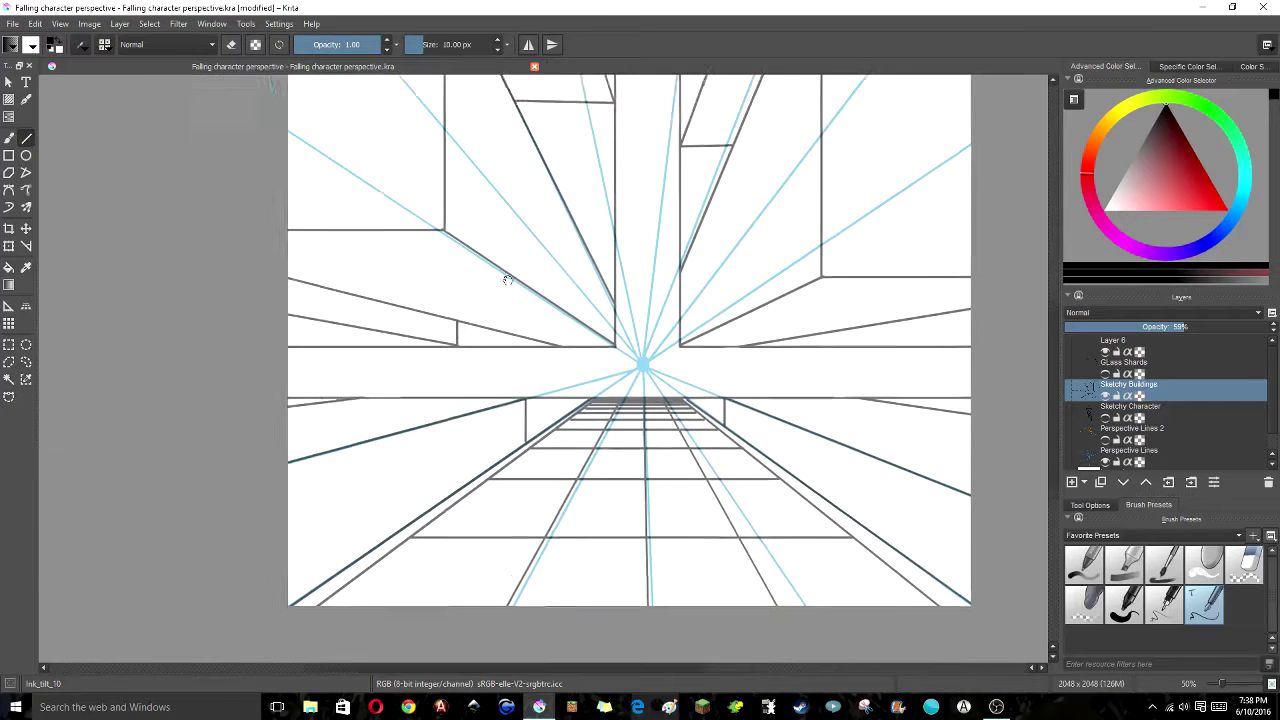
scroll(525, 325, "up", 5)
scroll(550, 320, "down", 7)
Draw lines alongside the lower left building's roof edge on both sides and two receding floor lines across its wall
scroll(568, 316, "up", 1)
scroll(157, 443, "up", 3)
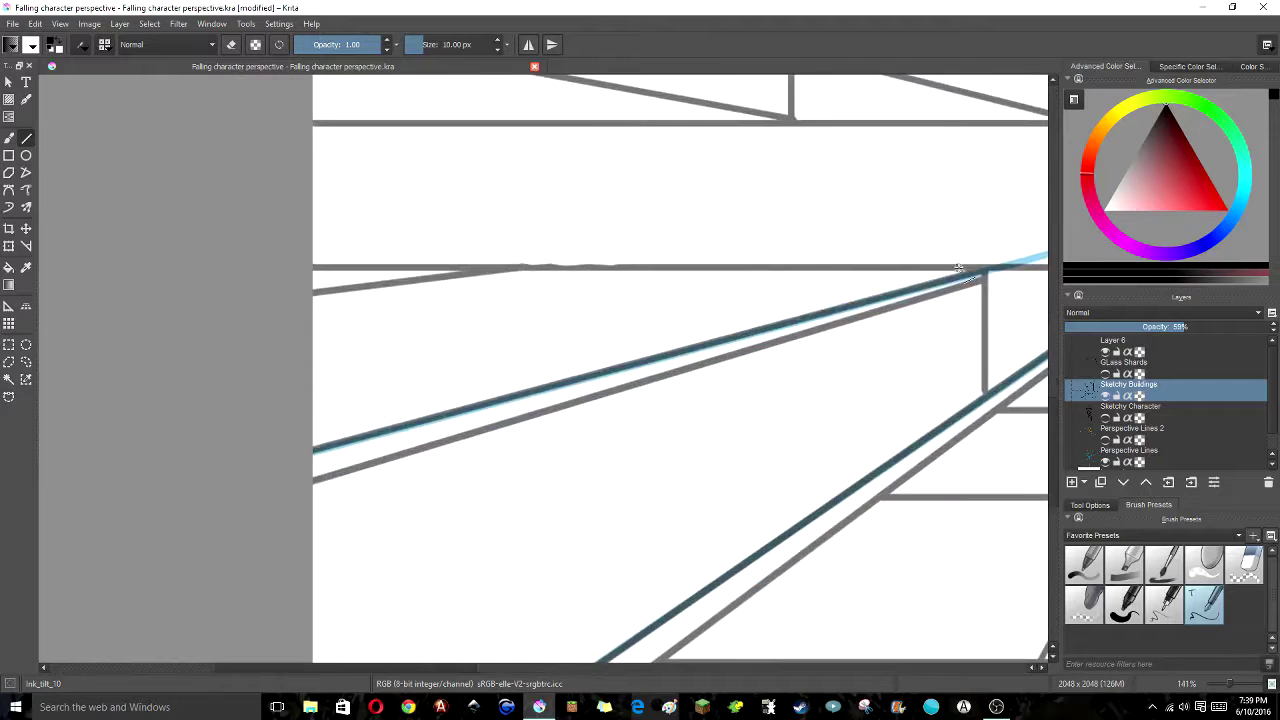
scroll(743, 306, "down", 3)
scroll(600, 250, "up", 3)
left_click_drag(600, 250, 913, 125)
Divide the lower left building's wall into windows with vertical lines spaced ever closer towards the far corner
left_click_drag(467, 260, 467, 565)
left_click_drag(620, 212, 620, 460)
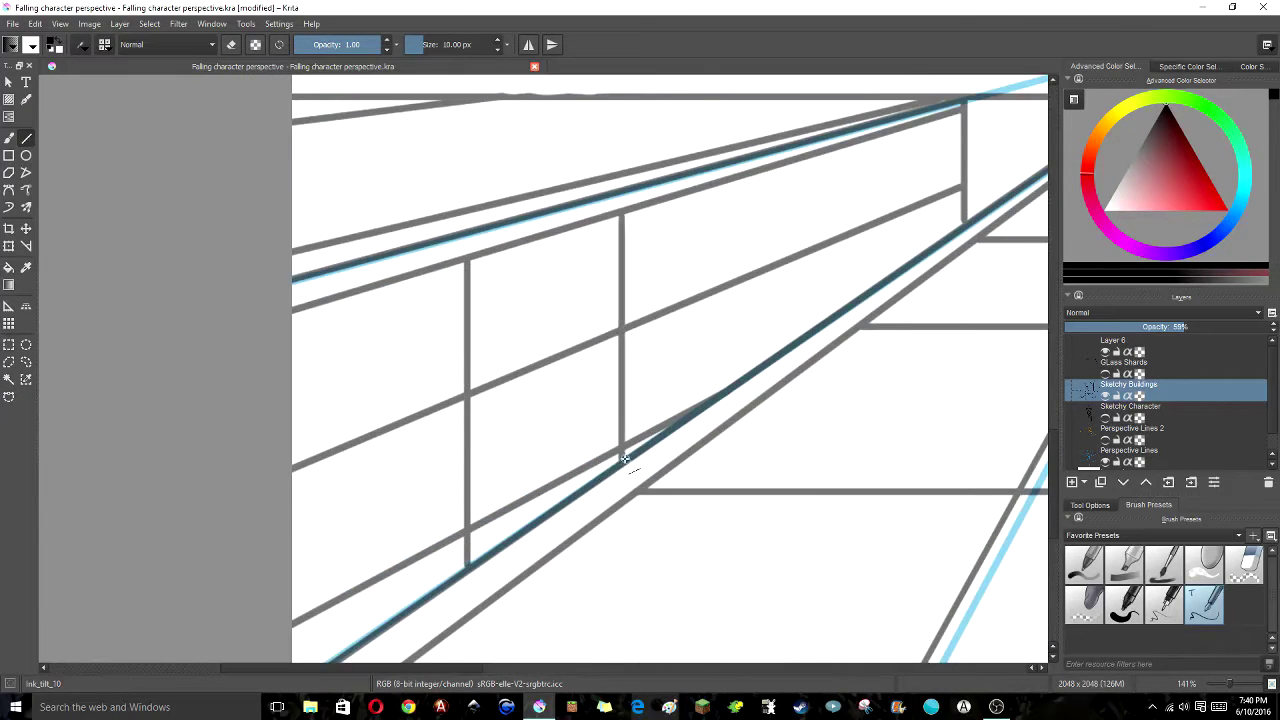
left_click_drag(713, 185, 713, 397)
left_click_drag(775, 168, 776, 355)
left_click_drag(811, 156, 807, 335)
key("ctrl+z")
left_click_drag(823, 150, 823, 322)
left_click_drag(857, 144, 857, 302)
mouse_move(880, 130)
left_mouse_down()
mouse_move(880, 286)
mouse_move(909, 266)
left_mouse_up()
left_click_drag(917, 126, 924, 256)
left_click_drag(932, 124, 933, 254)
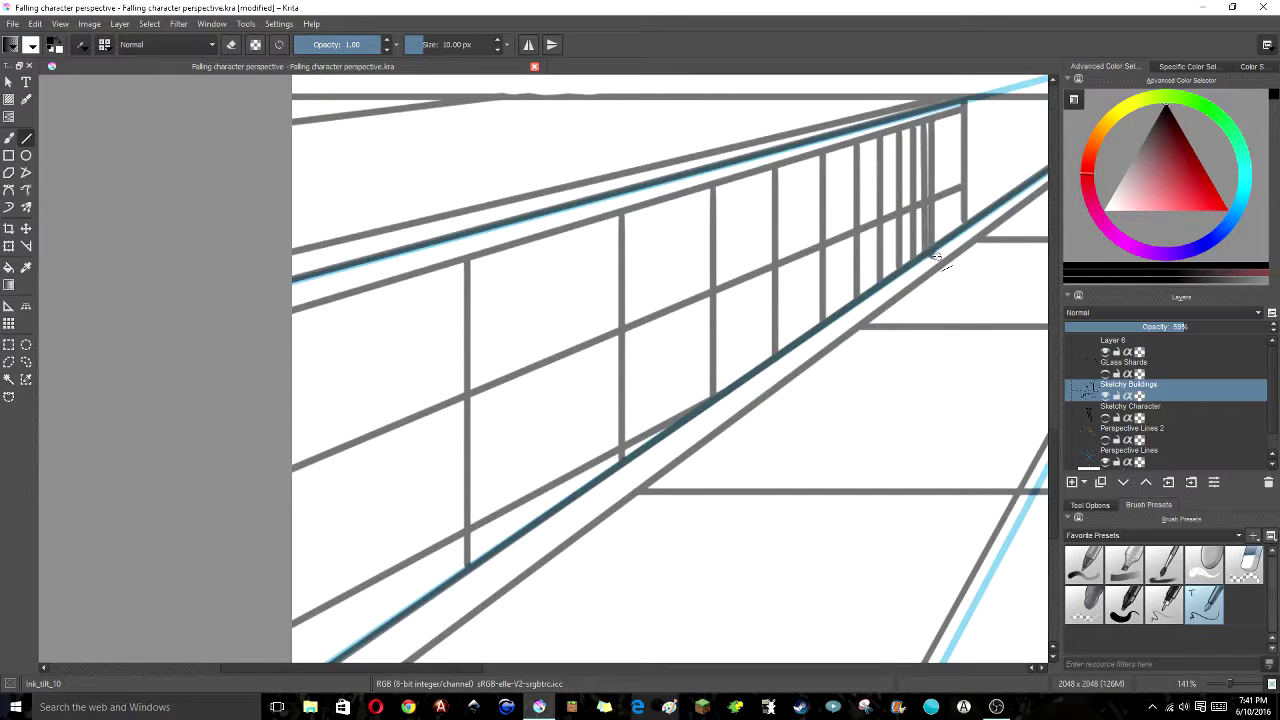
Pack the wall's far end solid with close vertical lines and erase their overlap along the roof edge
mouse_move(940, 122)
left_mouse_down()
mouse_move(938, 254)
mouse_move(945, 244)
left_mouse_up()
mouse_move(953, 116)
left_mouse_down()
mouse_move(951, 238)
mouse_move(955, 112)
left_mouse_up()
key("e")
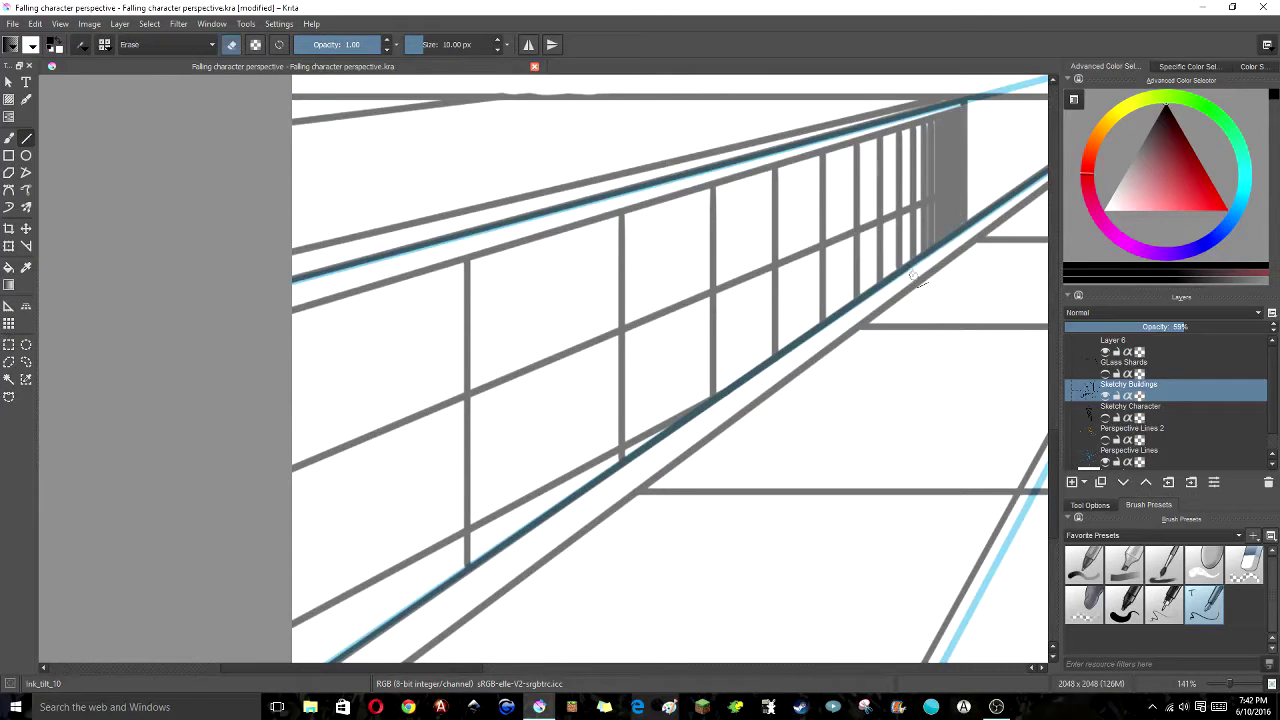
left_click_drag(893, 254, 853, 344)
mouse_move(73, 220)
left_mouse_down()
mouse_move(193, 232)
mouse_move(99, 245)
left_mouse_up()
Draw horizontal lines across the lower left building's rooftop, closer together towards the back, reducing the brush size to 9 px
key("e")
left_click_drag(440, 325, 249, 306)
mouse_move(594, 290)
left_mouse_down()
mouse_move(249, 270)
mouse_move(688, 267)
left_mouse_up()
mouse_move(257, 253)
left_mouse_down()
mouse_move(752, 251)
mouse_move(250, 246)
left_mouse_up()
key("bracketleft")
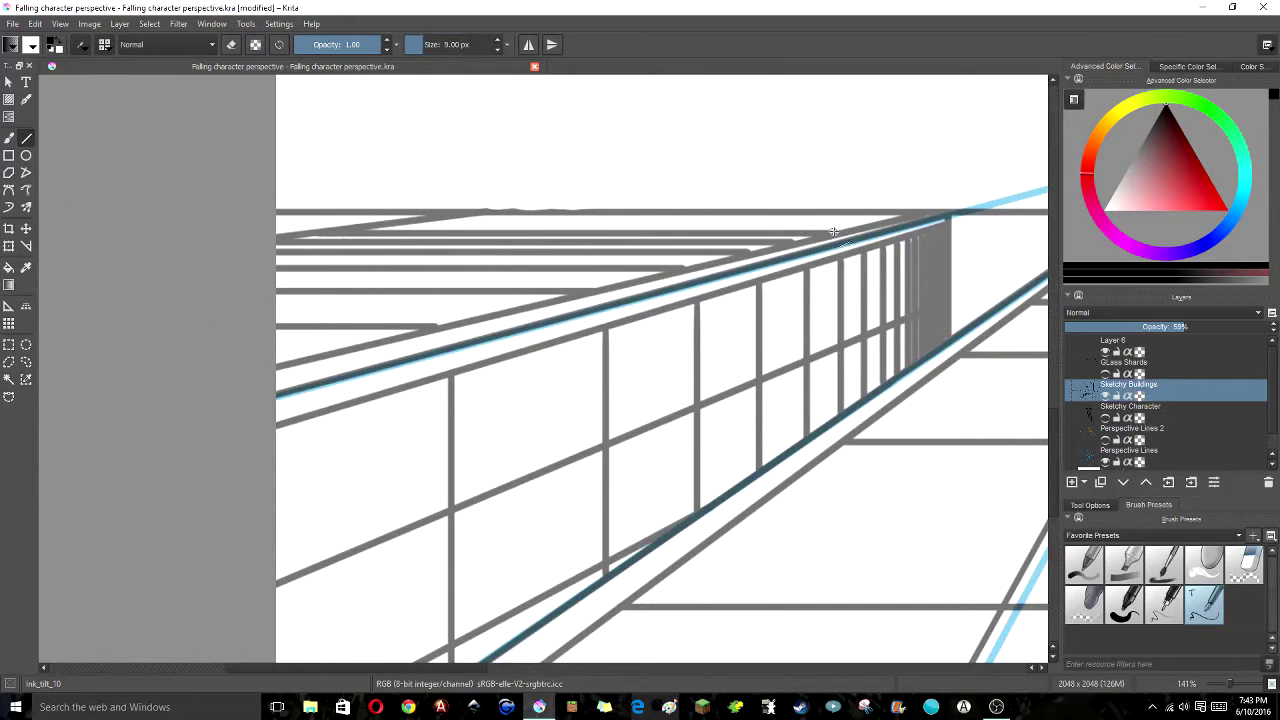
mouse_move(854, 230)
left_mouse_down()
mouse_move(428, 225)
mouse_move(890, 213)
left_mouse_up()
key("ctrl+z")
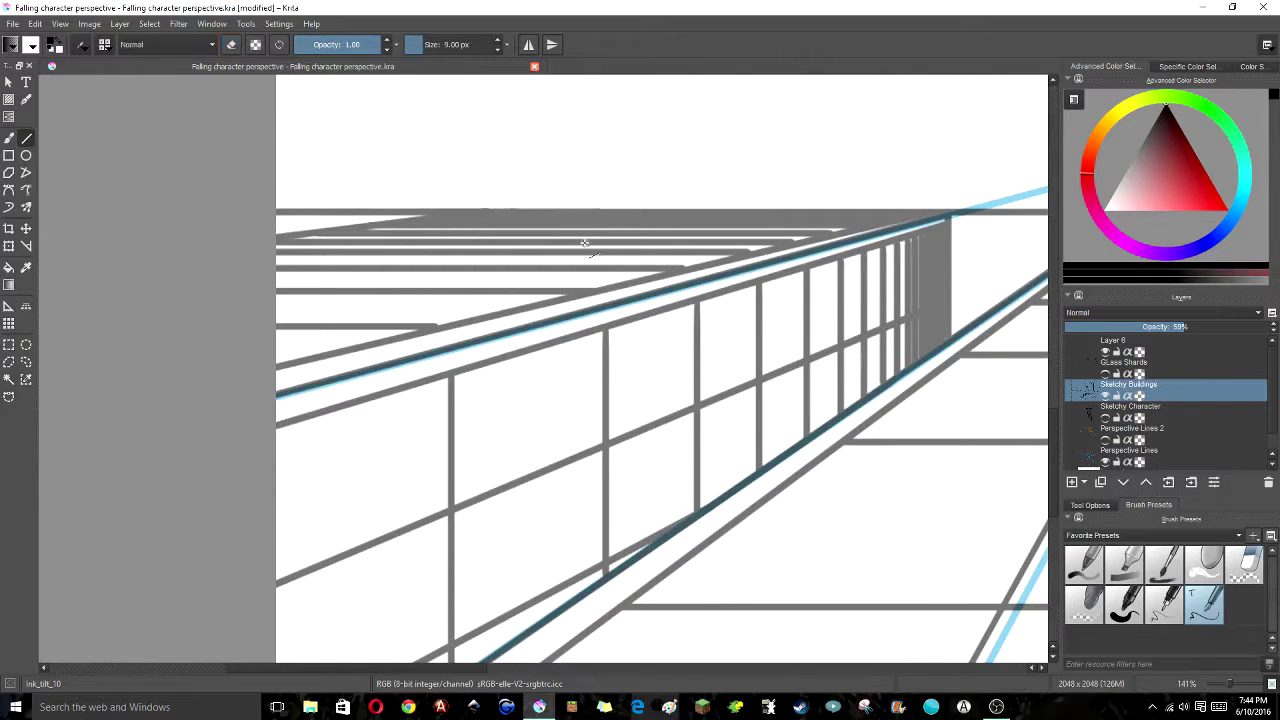
Erase the horizontal line in the gaps between the central building and both lower side buildings with a 10 px brush
scroll(214, 271, "up", 1)
scroll(674, 357, "right", 2)
key("bracketright")
left_click_drag(598, 277, 769, 279)
key("b")
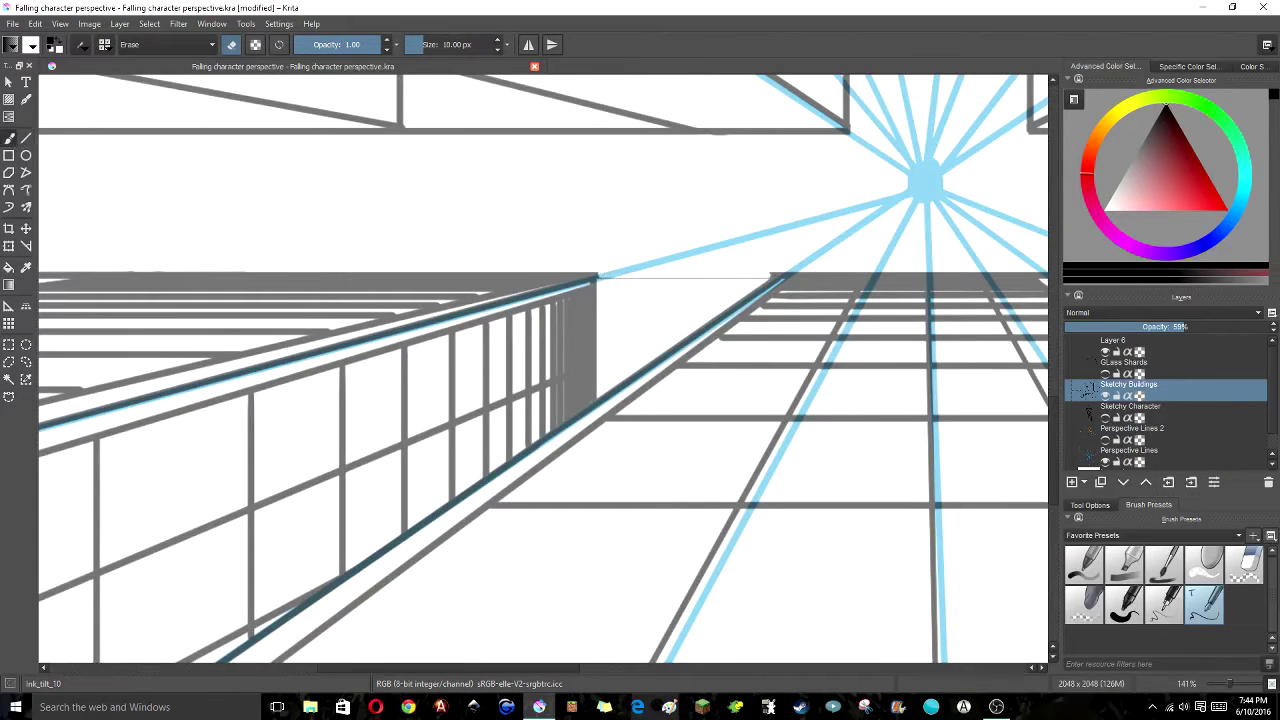
scroll(612, 297, "right", 3)
scroll(612, 305, "up", 2)
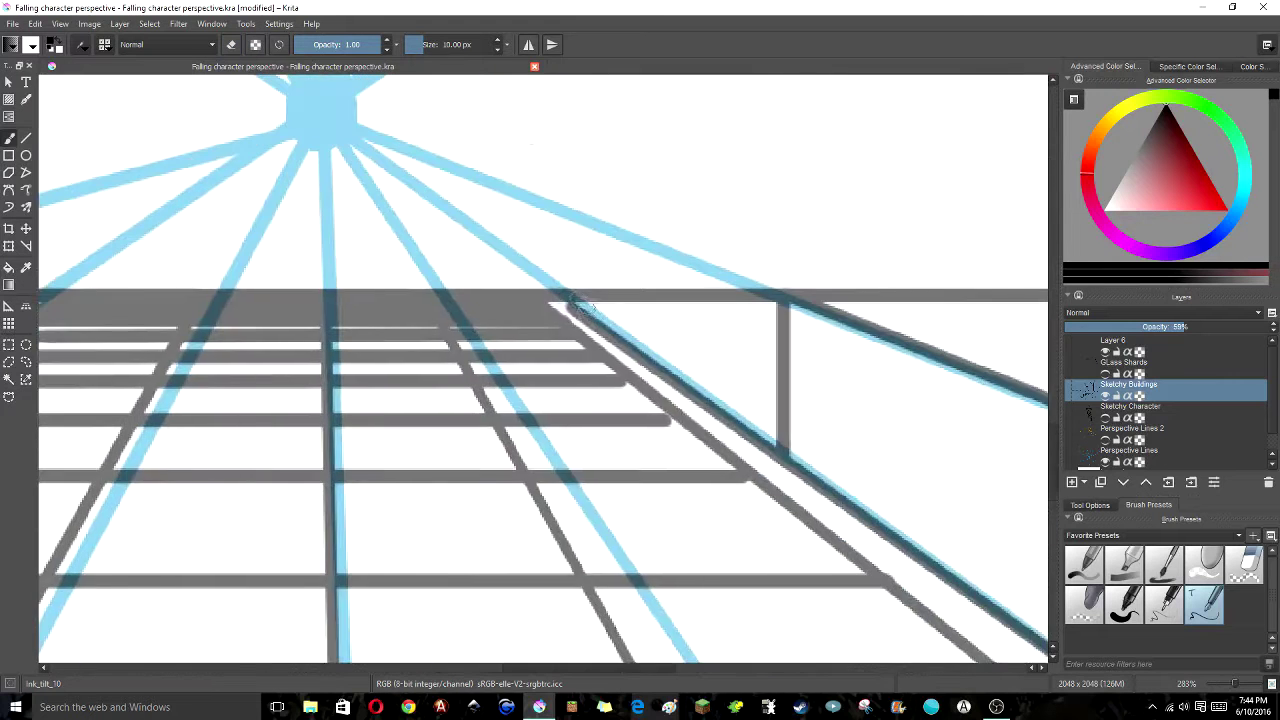
left_click_drag(585, 291, 754, 314)
Erase the lower right building's horizontal roof line above the slanted rooftop edge, leaving a short piece at the canvas border
scroll(754, 314, "down", 1)
scroll(754, 314, "right", 5)
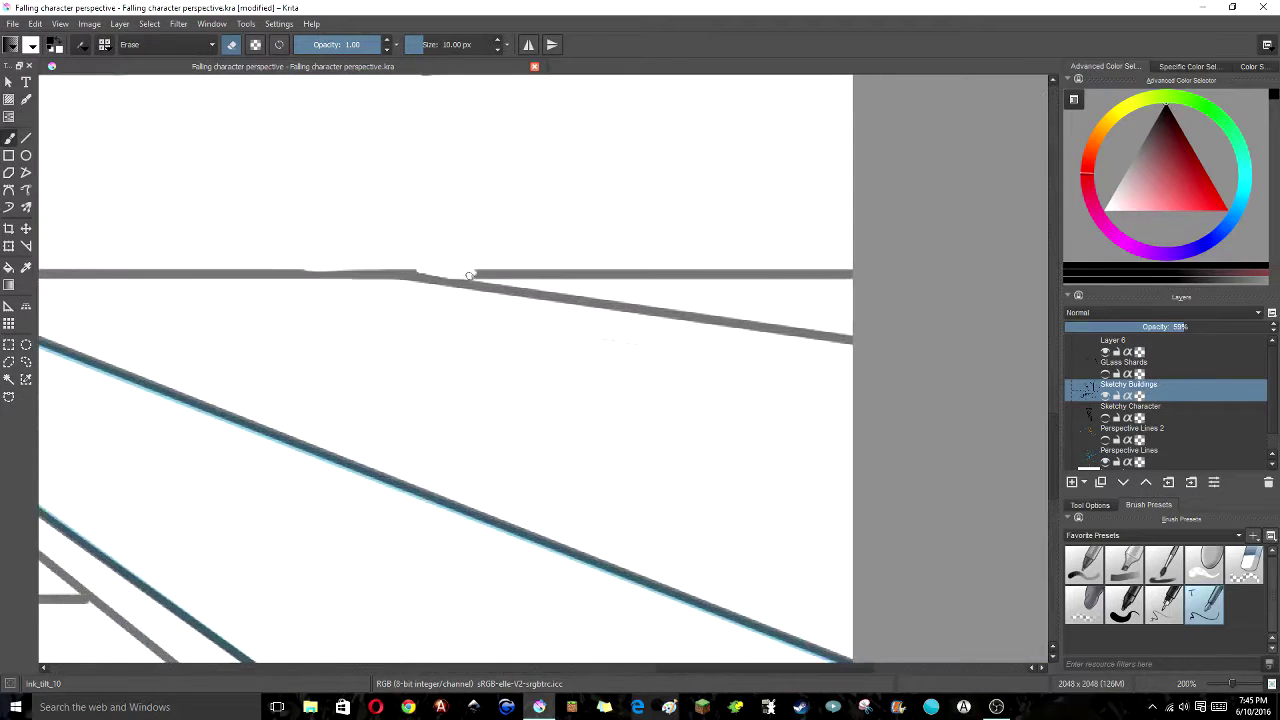
scroll(433, 274, "down", 1)
scroll(433, 274, "up", 1)
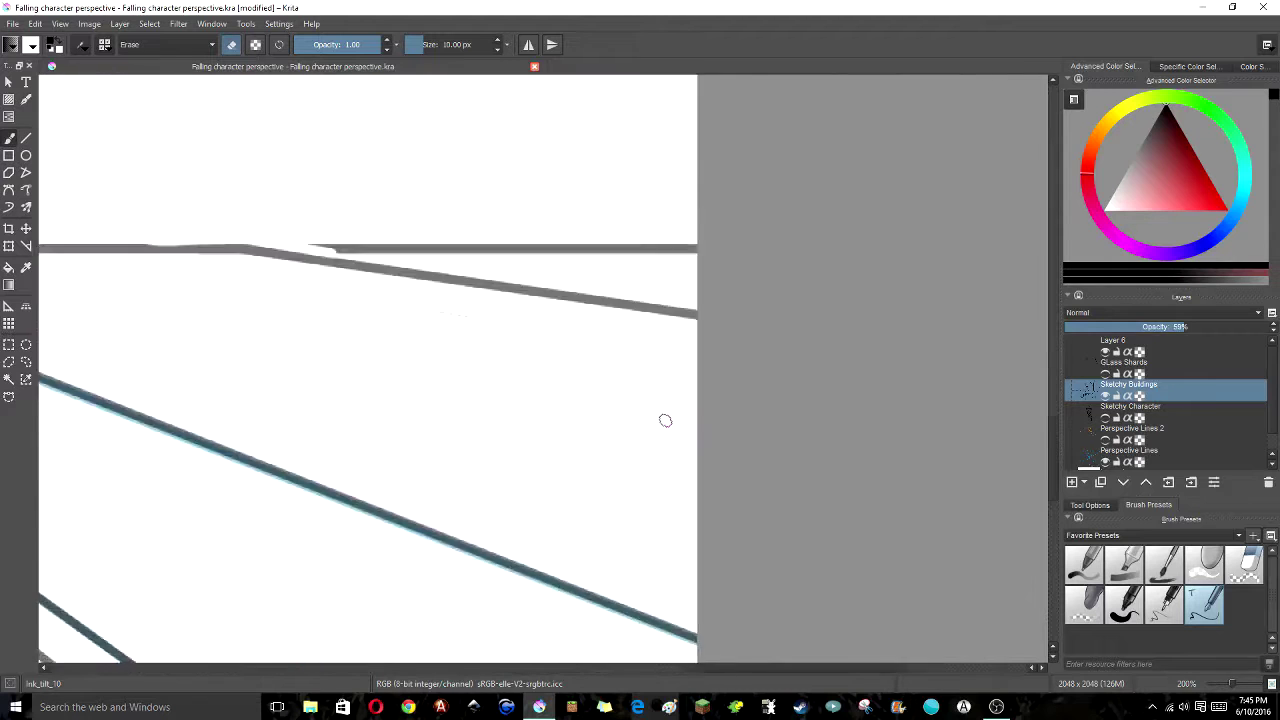
scroll(453, 391, "up", 1)
left_click_drag(405, 249, 912, 254)
Close off the small rear block at the right canvas border with a short vertical line down to the slanted rooftop edge
key("e")
key("v")
mouse_move(1020, 258)
left_mouse_down()
mouse_move(684, 269)
mouse_move(686, 306)
mouse_move(1020, 298)
left_mouse_up()
scroll(650, 318, "down", 4)
Erase the upper left building's horizontal base line between the small block's corner and the slanted edge
key("e")
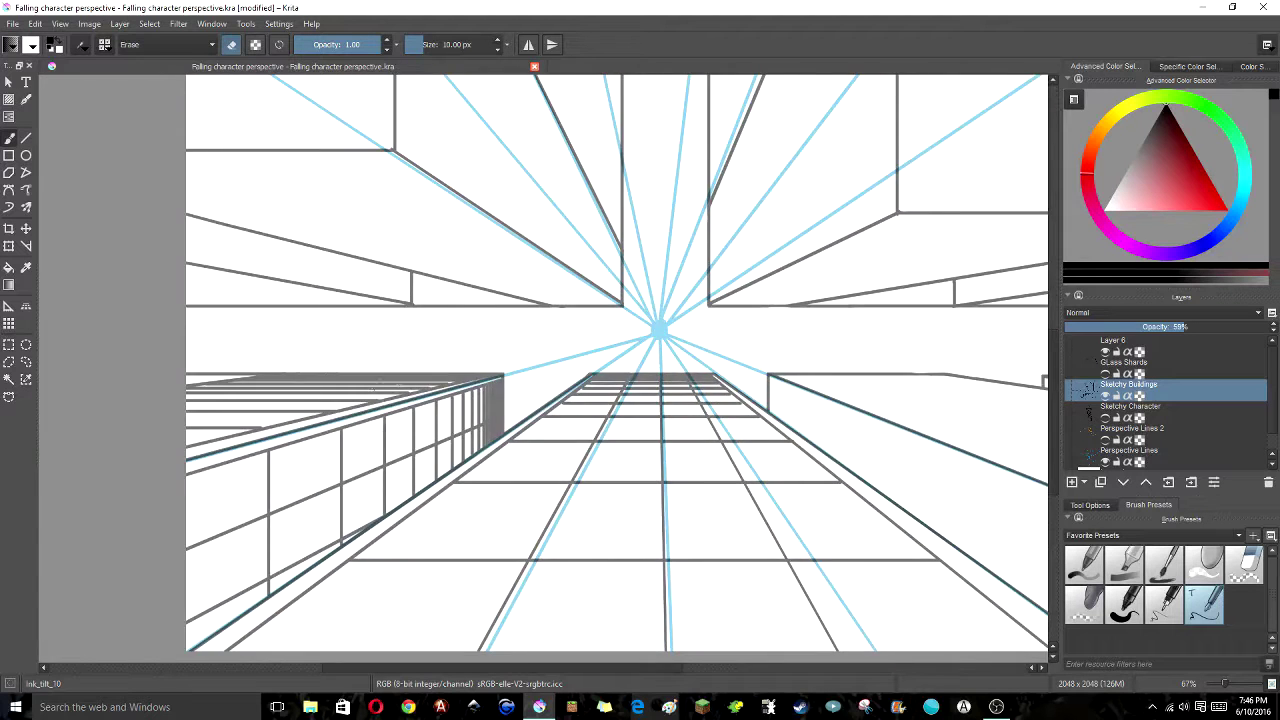
scroll(450, 300, "up", 4)
mouse_move(837, 294)
left_mouse_down()
mouse_move(631, 314)
mouse_move(417, 257)
mouse_move(312, 289)
left_mouse_up()
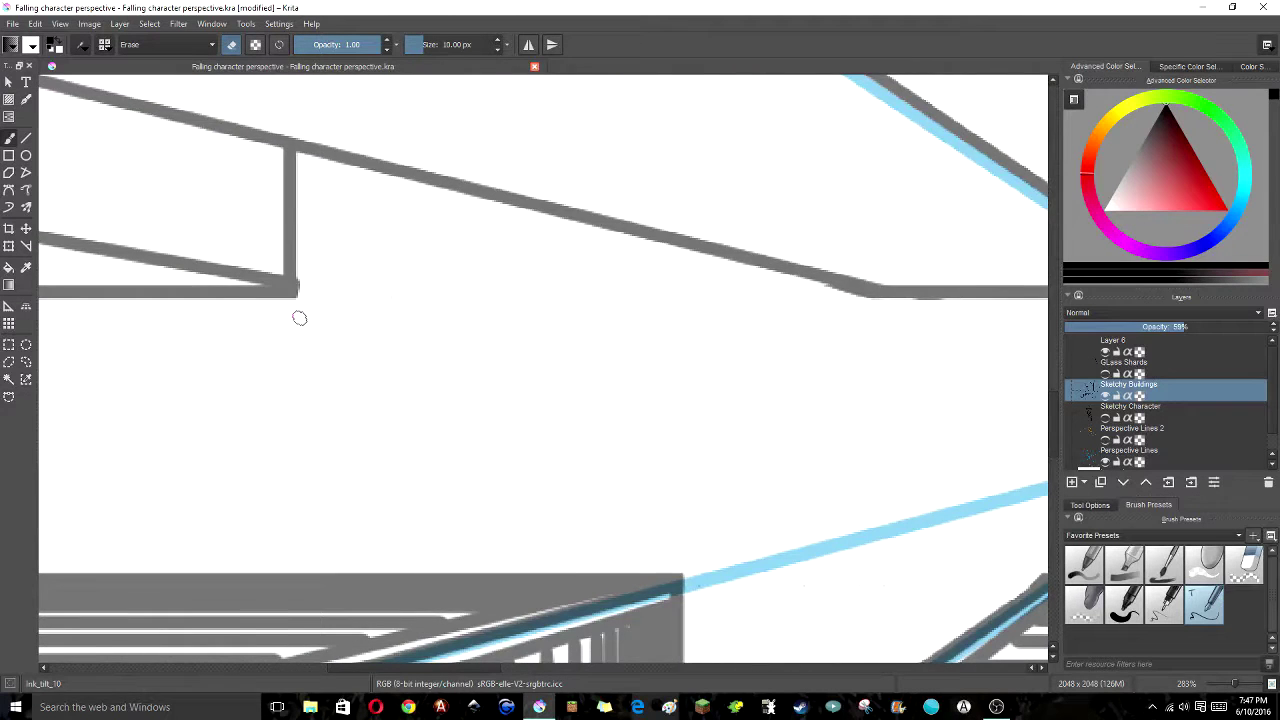
scroll(549, 374, "down", 5)
Erase most of the rear rooftop's short horizontal edge beside the upper left tower, leaving a stub at the tower's vertical
scroll(426, 302, "up", 3)
left_click_drag(466, 280, 634, 314)
scroll(486, 206, "down", 3)
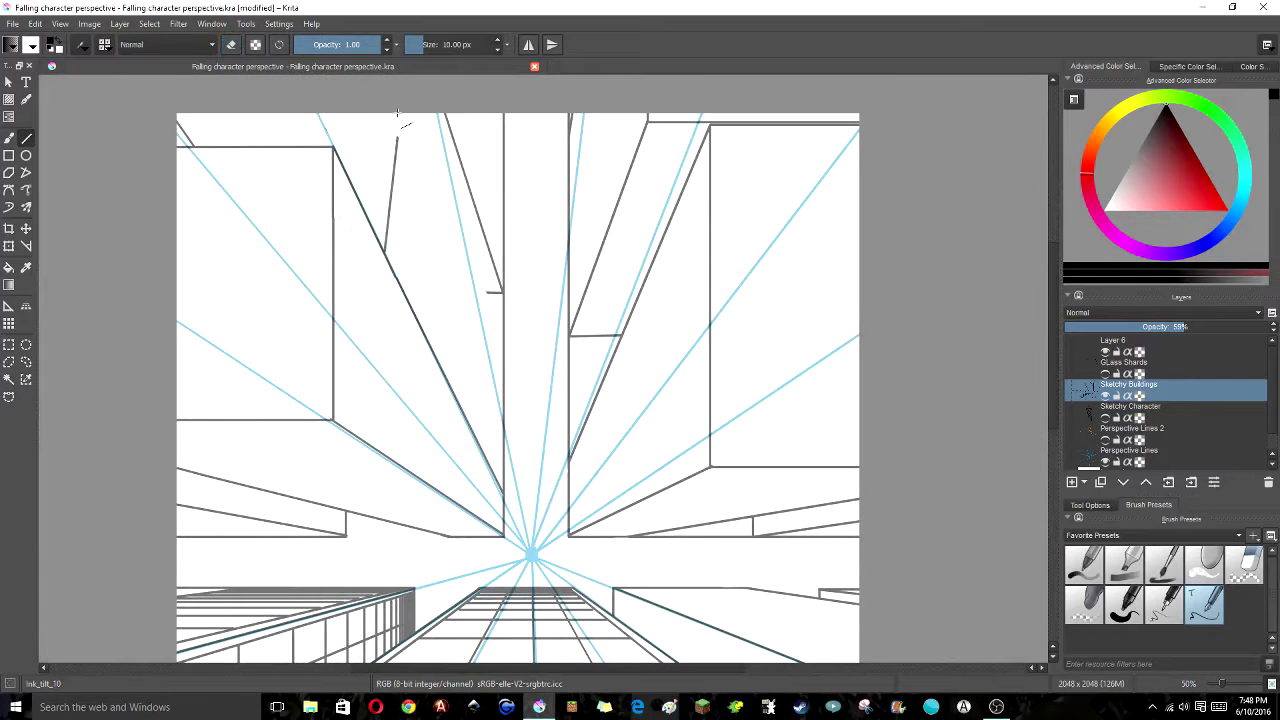
Try a curved edge from the rear rooftop's stub down to the upper left building's slanted edge
left_click(26, 189)
scroll(471, 366, "up", 4)
left_click_drag(471, 245, 497, 640)
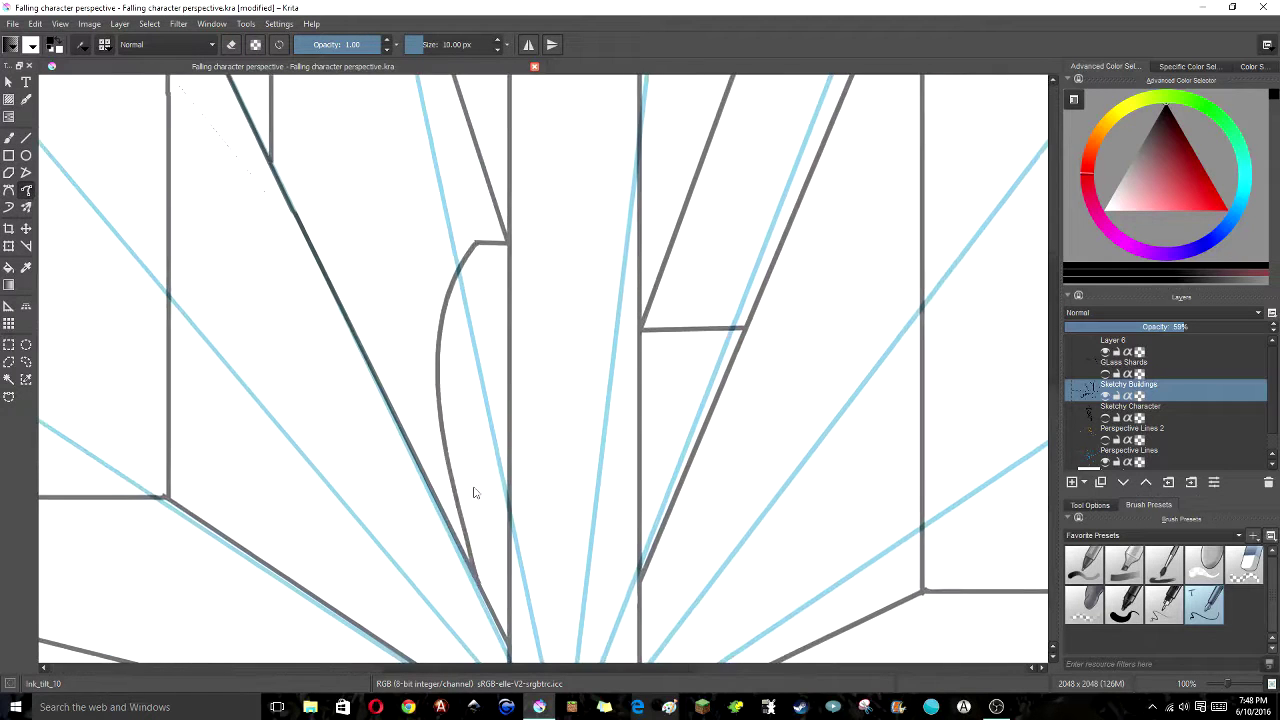
scroll(471, 401, "down", 2)
key("ctrl+z")
Draw a straight vertical edge from the rear rooftop's stub to the slanted building edge, and a slanted line from it to the top border
key("v")
left_click_drag(459, 187, 566, 280)
mouse_move(75, 203)
left_mouse_down()
mouse_move(452, 228)
mouse_move(450, 242)
left_mouse_up()
Draw outer edge lines with vertical ends around the upper left small block and around the lower left building
key("e")
scroll(455, 279, "up", 1)
key("2")
scroll(536, 254, "up", 3)
left_click_drag(536, 254, 396, 228)
left_click_drag(501, 254, 101, 255)
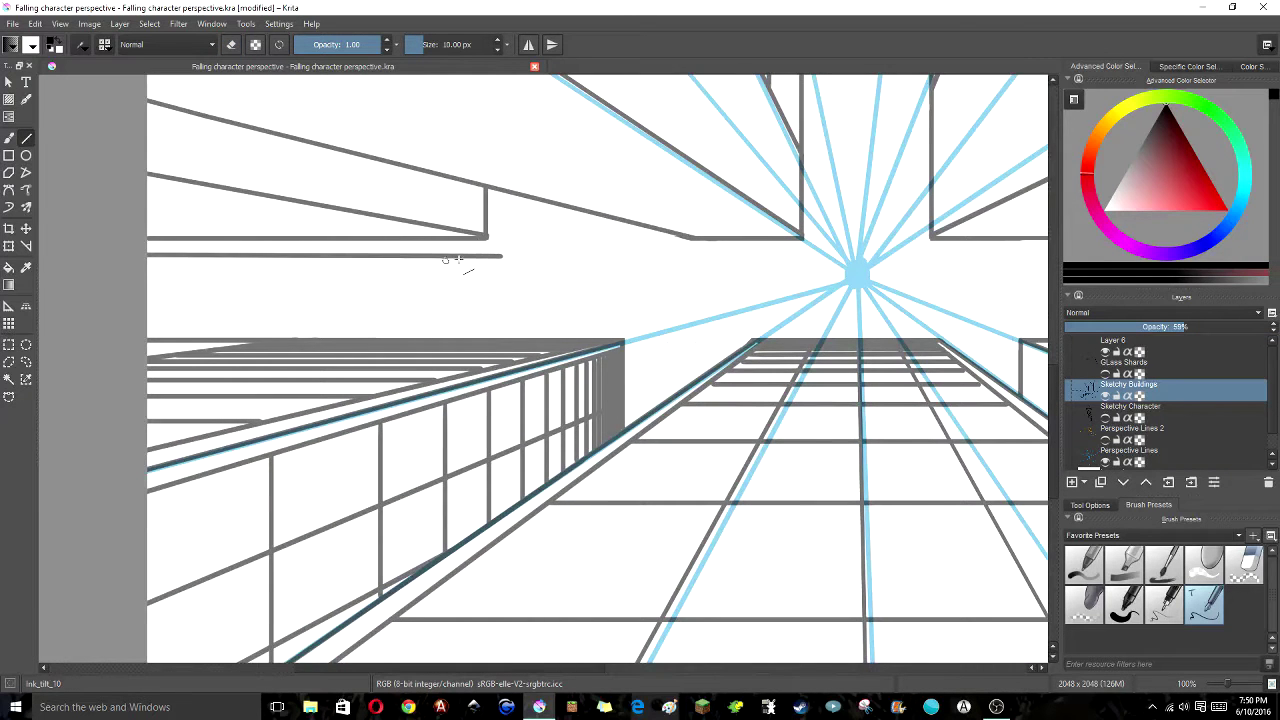
left_click_drag(633, 336, 555, 326)
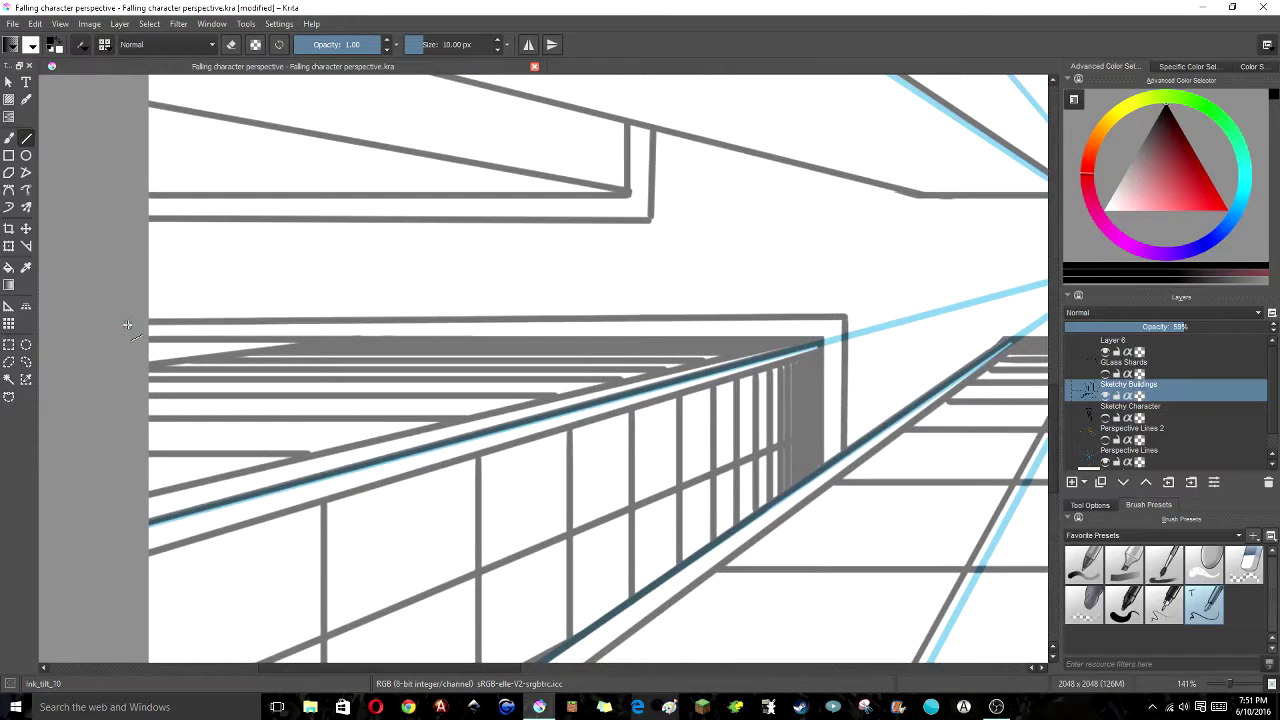
Draw an outer edge above the central building with a horizontal line and short vertical sides
scroll(601, 315, "up", 1)
left_click_drag(896, 312, 604, 311)
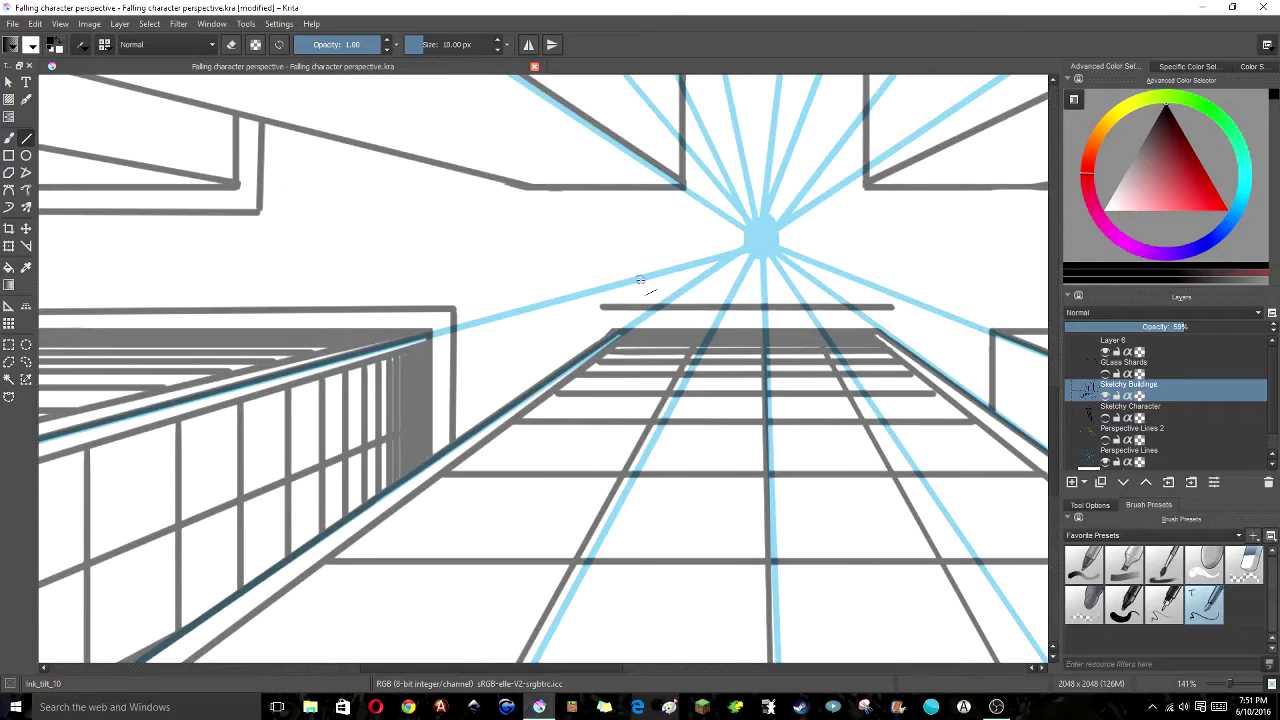
left_click_drag(800, 403, 935, 455)
Draw an outer edge for the upper left tower with a horizontal line beneath it and a parallel vertical beside it
left_click_drag(642, 264, 843, 268)
scroll(727, 264, "down", 2)
mouse_move(603, 213)
left_mouse_down()
mouse_move(852, 190)
mouse_move(617, 384)
mouse_move(631, 498)
mouse_move(589, 613)
mouse_move(626, 576)
left_mouse_up()
scroll(535, 250, "down", 1)
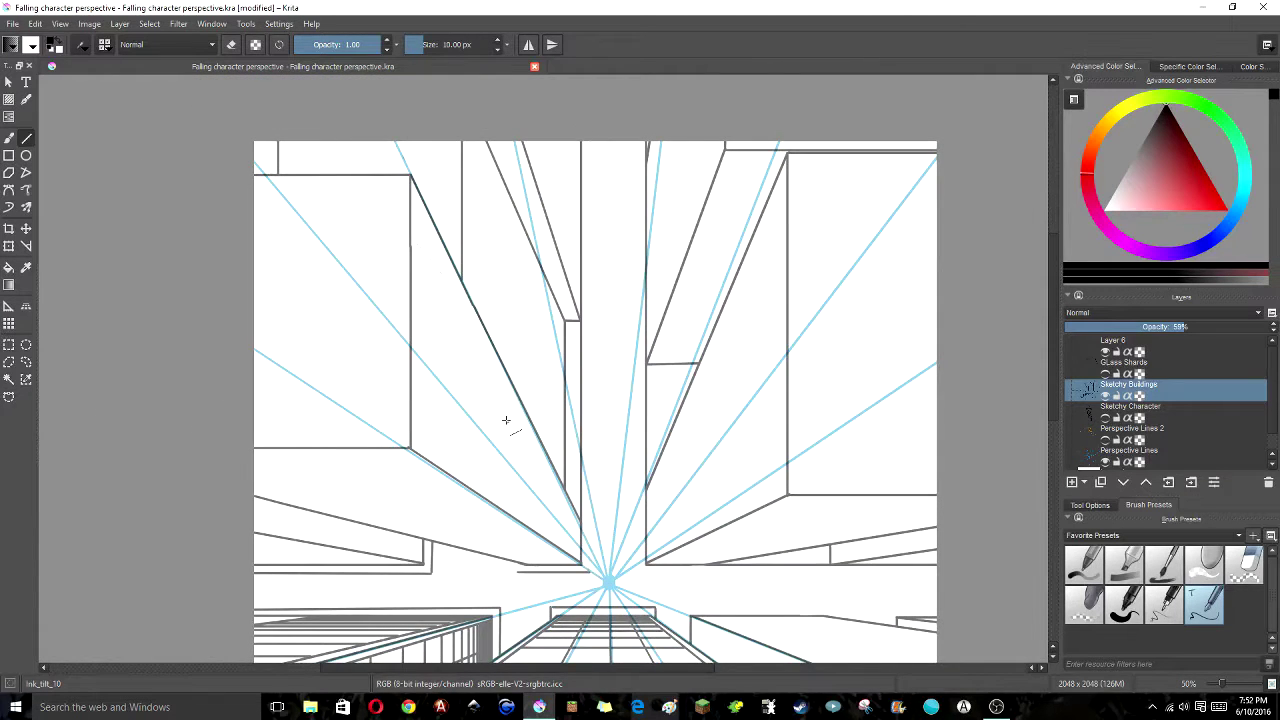
scroll(560, 352, "up", 2)
scroll(601, 445, "down", 1)
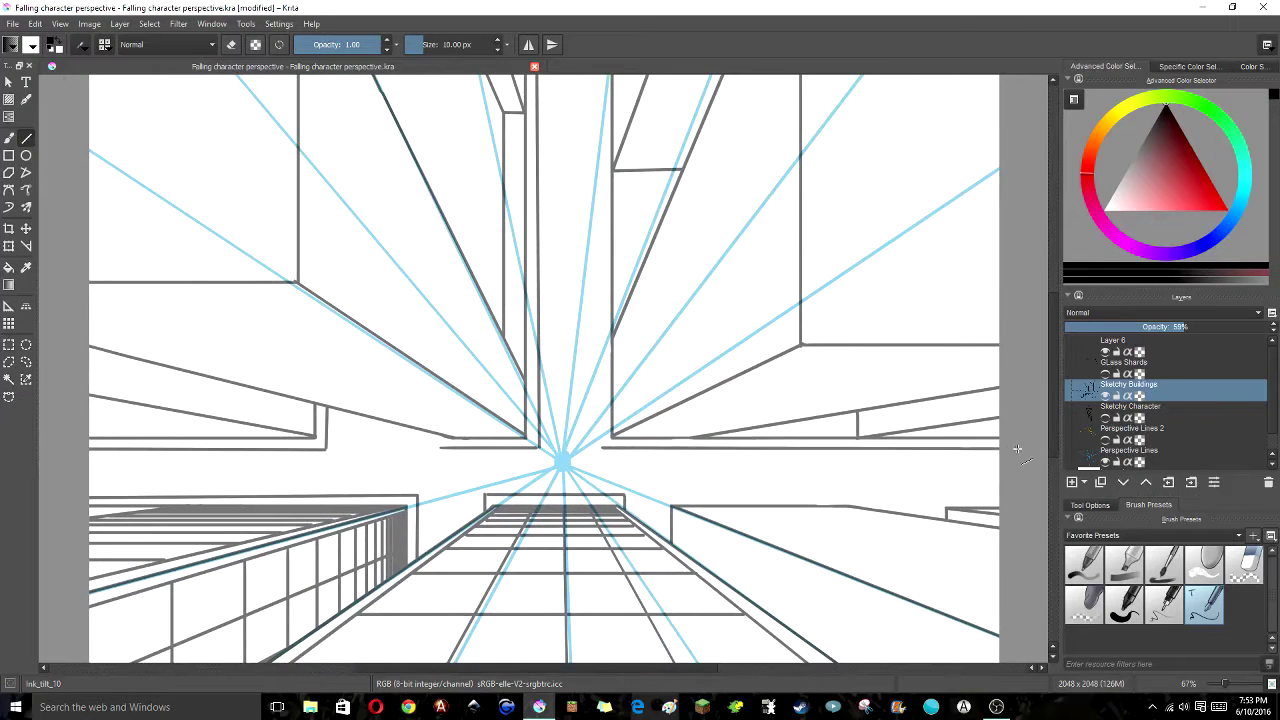
Add the upper right tower's parallel outer vertical and close the upper left tower's outer edge with a short vertical
scroll(580, 363, "up", 2)
mouse_move(471, 380)
left_mouse_down()
mouse_move(283, 374)
mouse_move(524, 362)
left_mouse_up()
scroll(516, 440, "down", 1)
left_click_drag(160, 372, 481, 322)
scroll(481, 322, "up", 1)
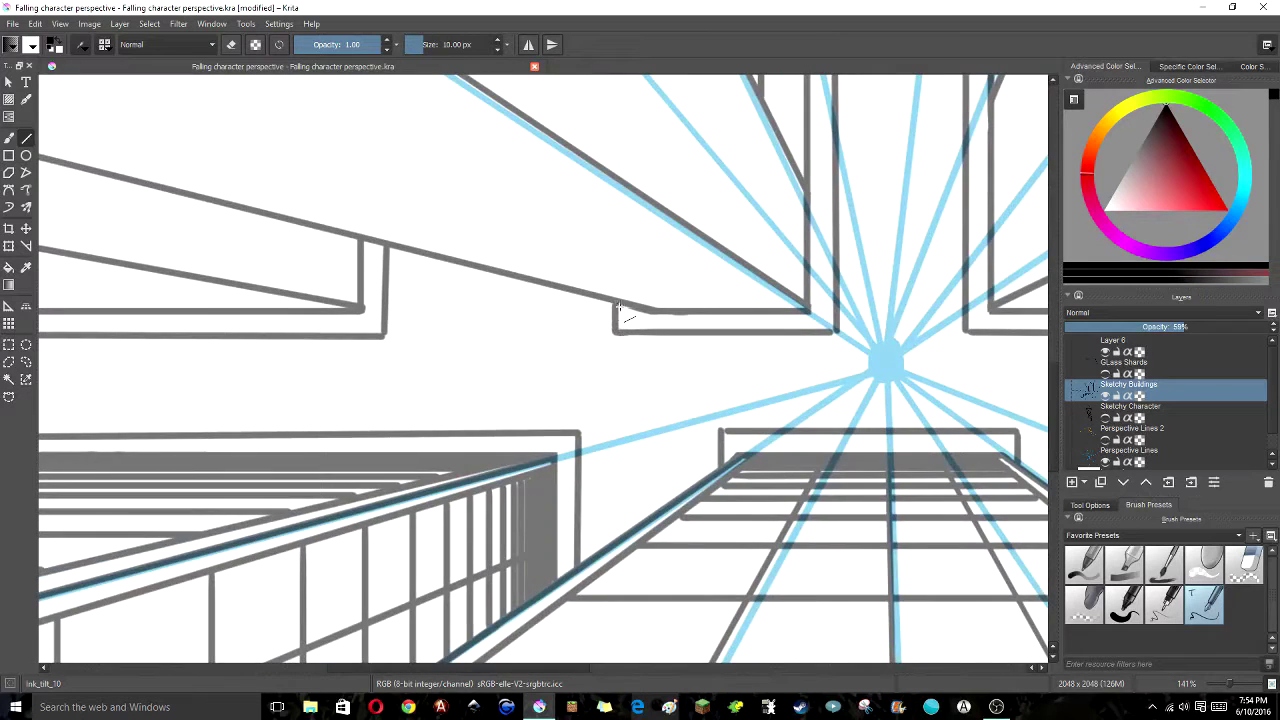
Draw an outer edge above the lower right building with a vertical at its inner end
scroll(614, 305, "down", 5)
scroll(531, 289, "up", 3)
left_click_drag(531, 289, 434, 403)
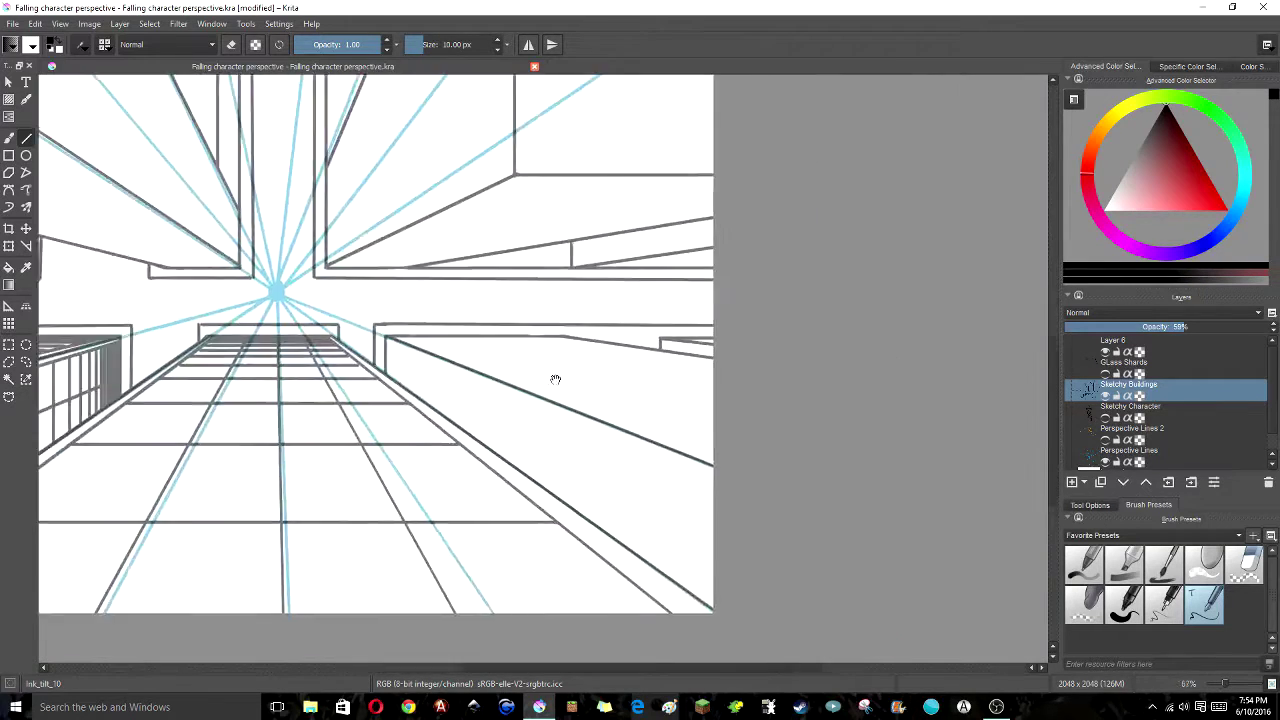
Extend the lower right building's outer edge across to the central building's left corner and erase the short vertical between them
scroll(434, 403, "up", 2)
key("e")
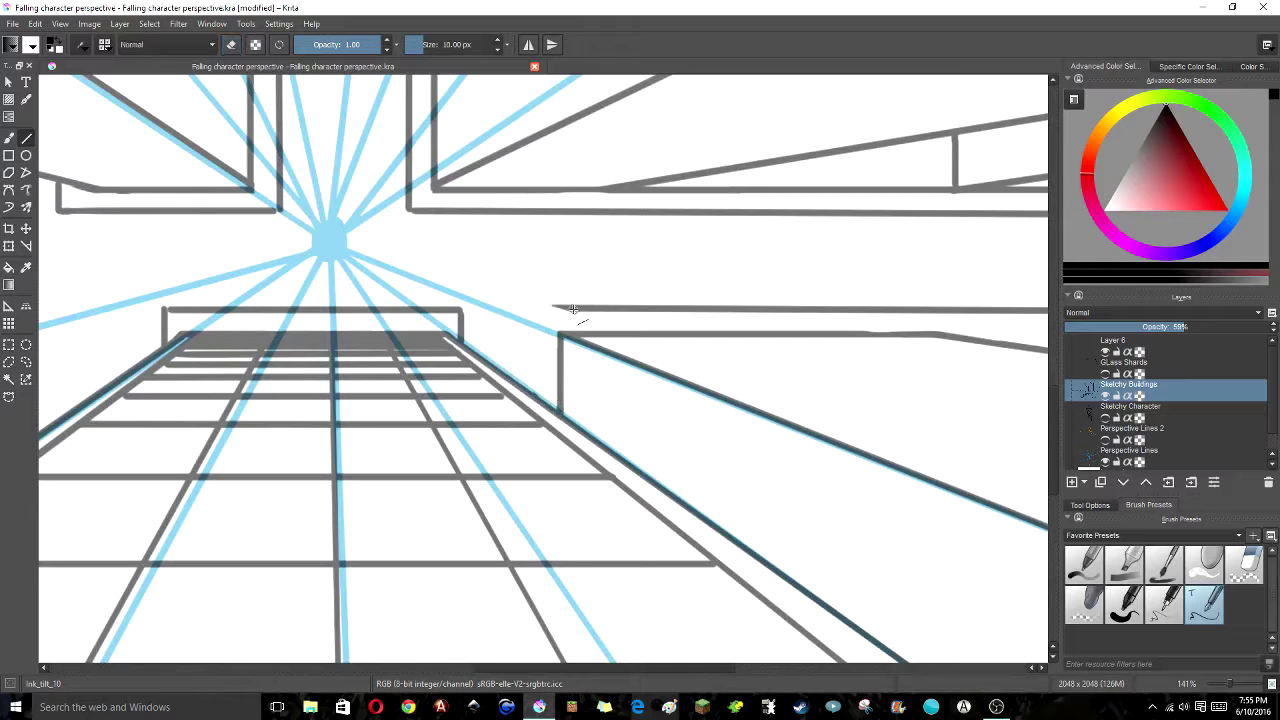
left_click_drag(570, 307, 165, 305)
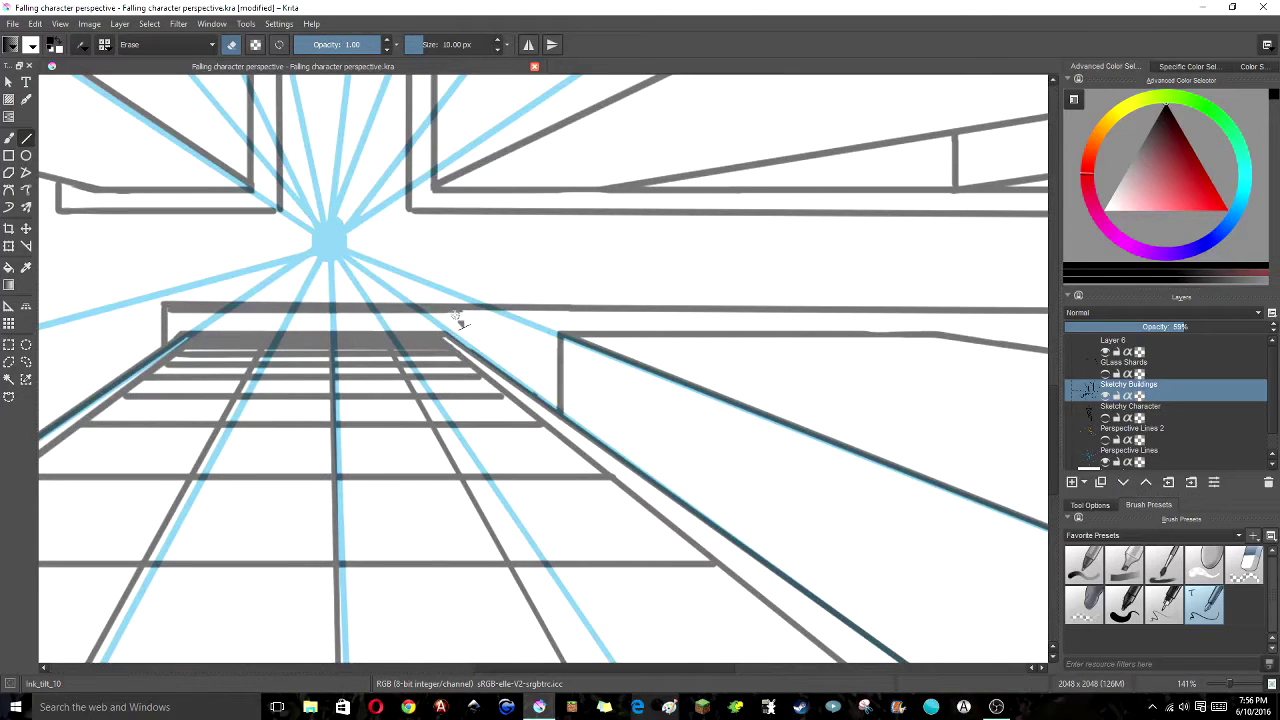
Show the character sketch, rename Layer 6 as "Movement Lines" and pick a bright cyan colour
scroll(529, 266, "down", 6)
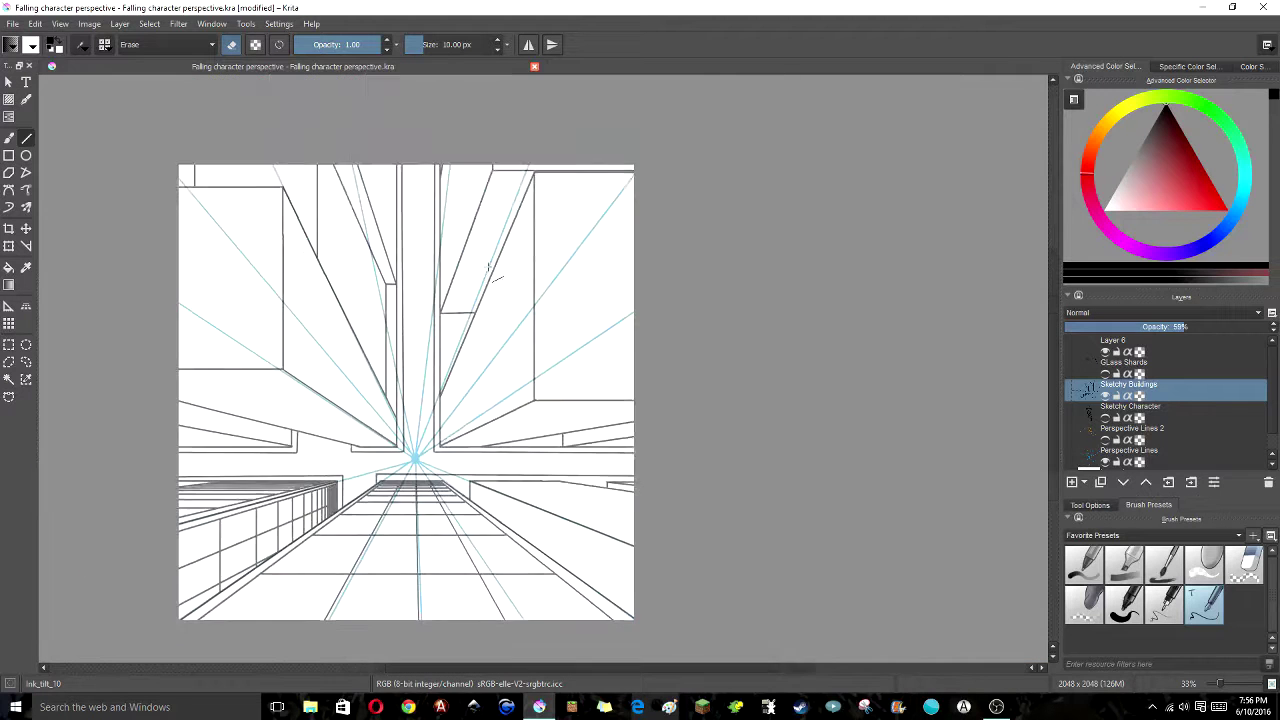
left_click(1105, 375)
left_click(1098, 346)
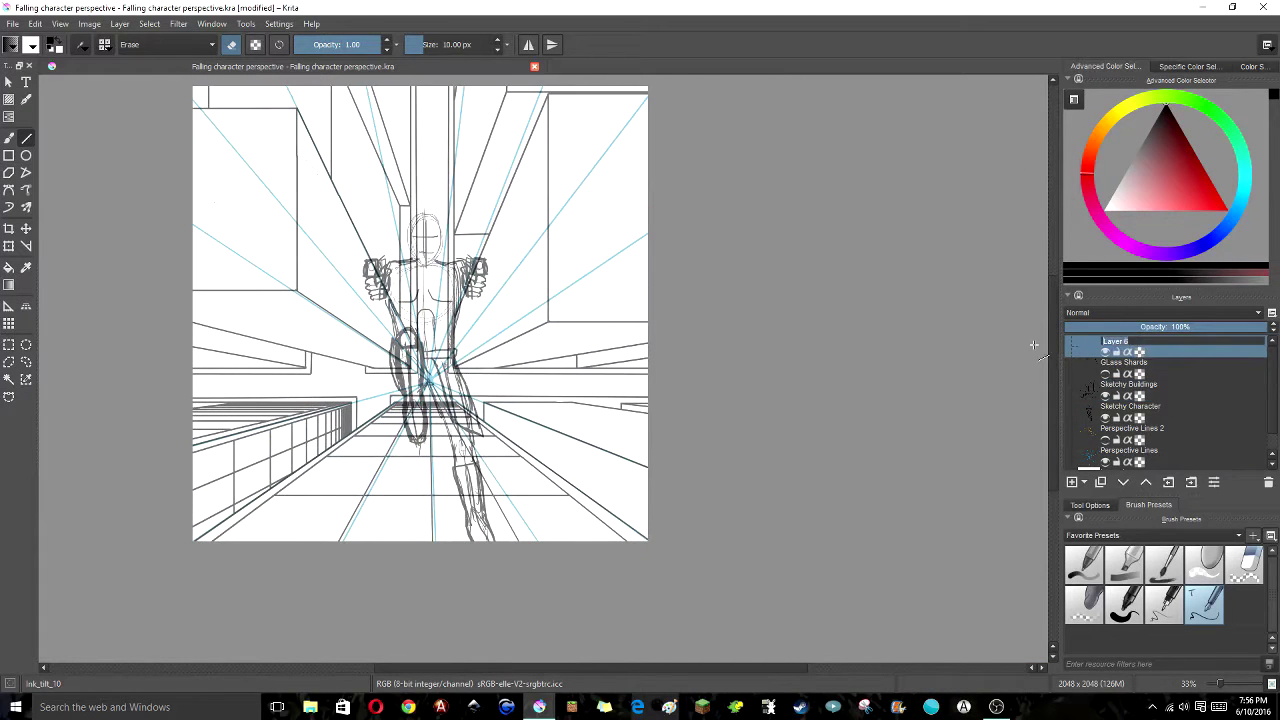
left_click(1173, 216)
Draw tapered cyan movement lines inward from the canvas edges on Perspective Lines 2, and isolate that layer to check them
left_click(1132, 428)
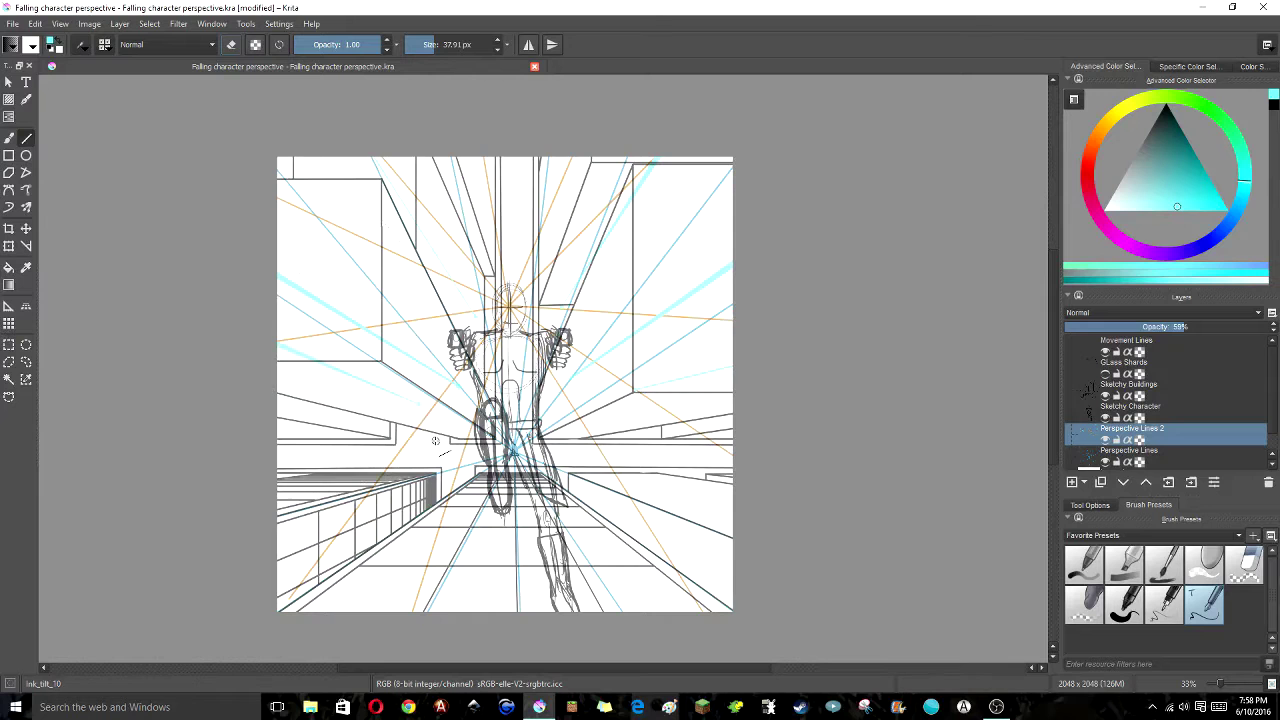
left_click_drag(749, 600, 638, 500)
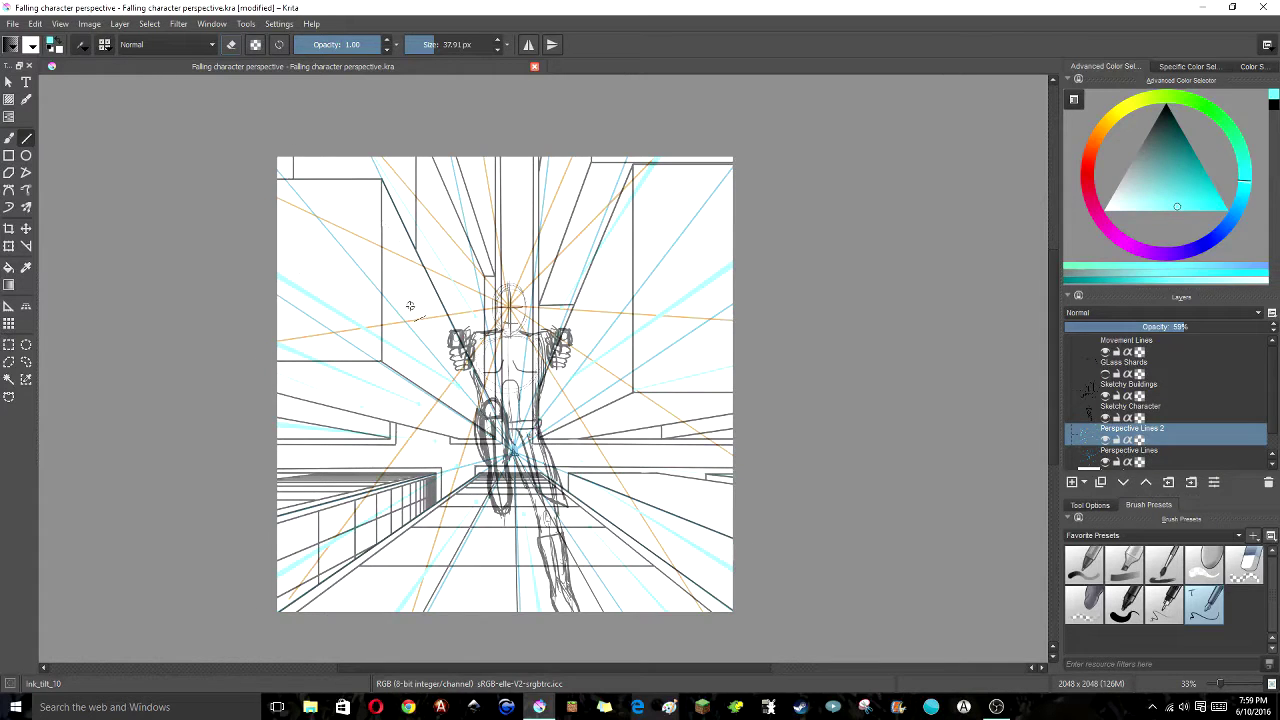
left_click(1105, 440, "shift")
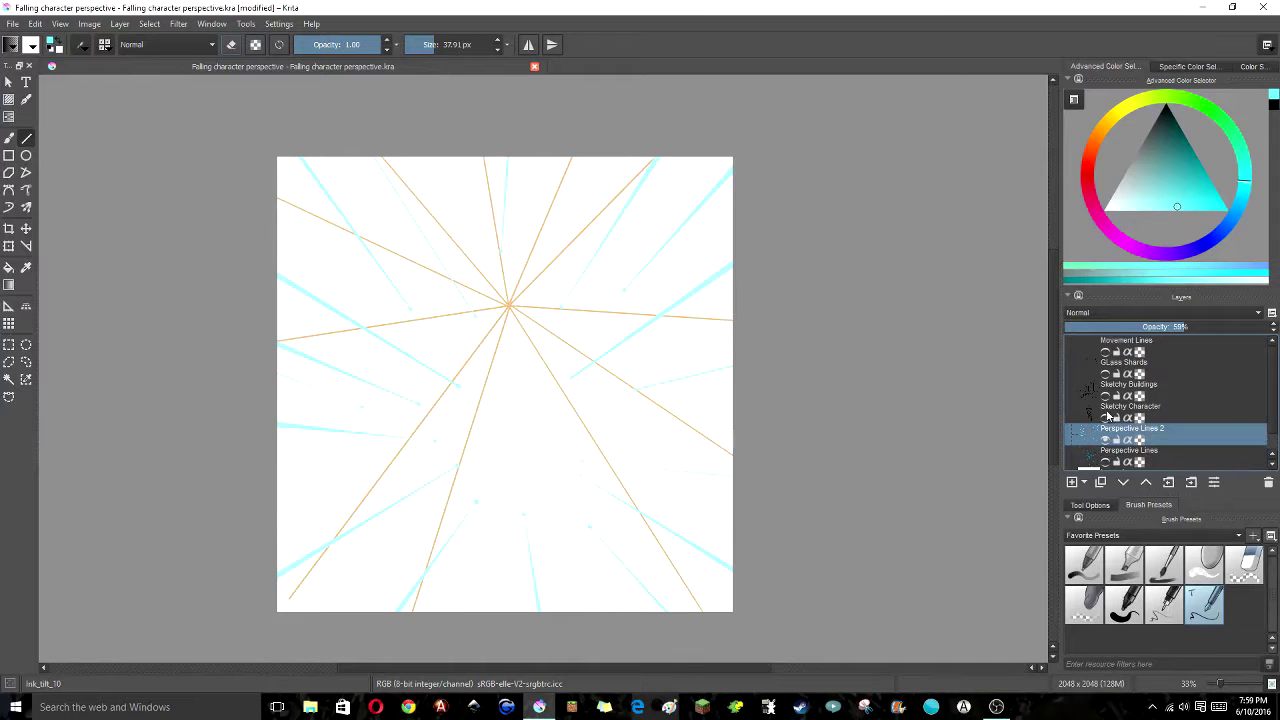
Make Movement Lines the active layer and show it with the character sketch, keeping Perspective Lines 2 hidden
left_click(1126, 340)
left_click(1105, 352)
left_click(1105, 418)
left_click(1105, 440)
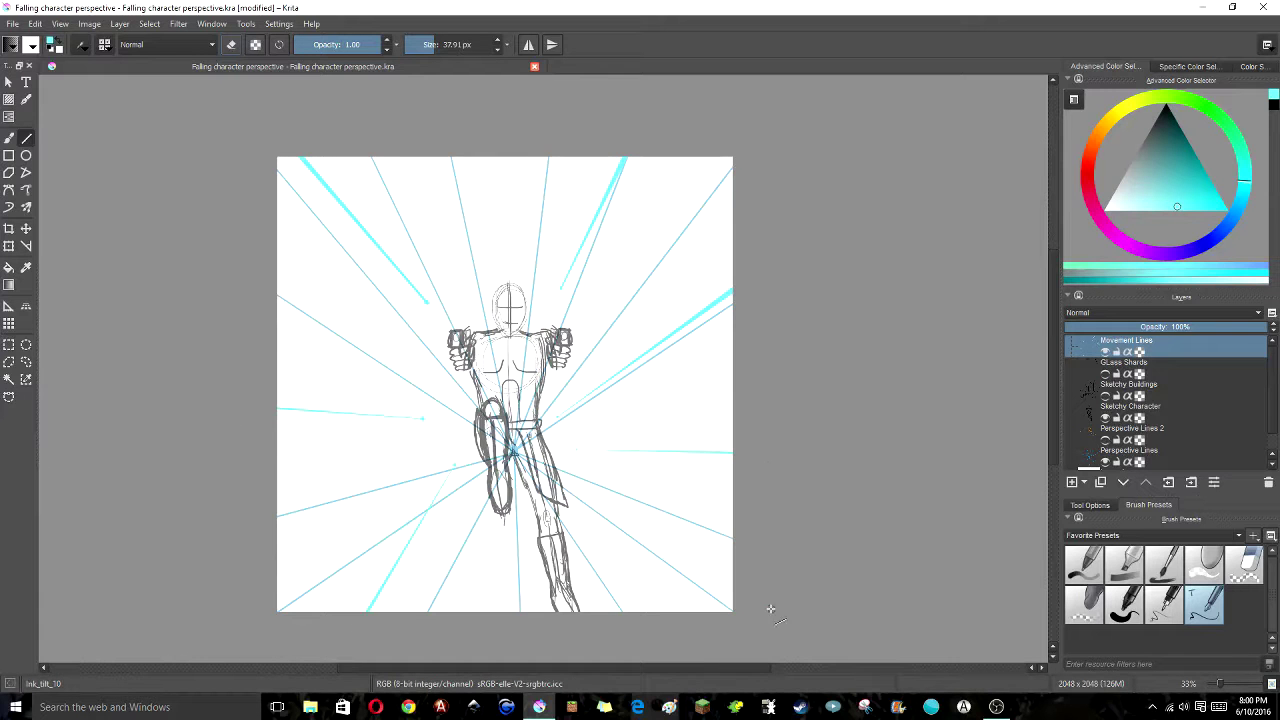
Draw tapered cyan movement lines from all canvas edges inward around the character, following the blue perspective guides
scroll(449, 560, "down", 1)
scroll(357, 571, "down", 3)
scroll(275, 636, "up", 4)
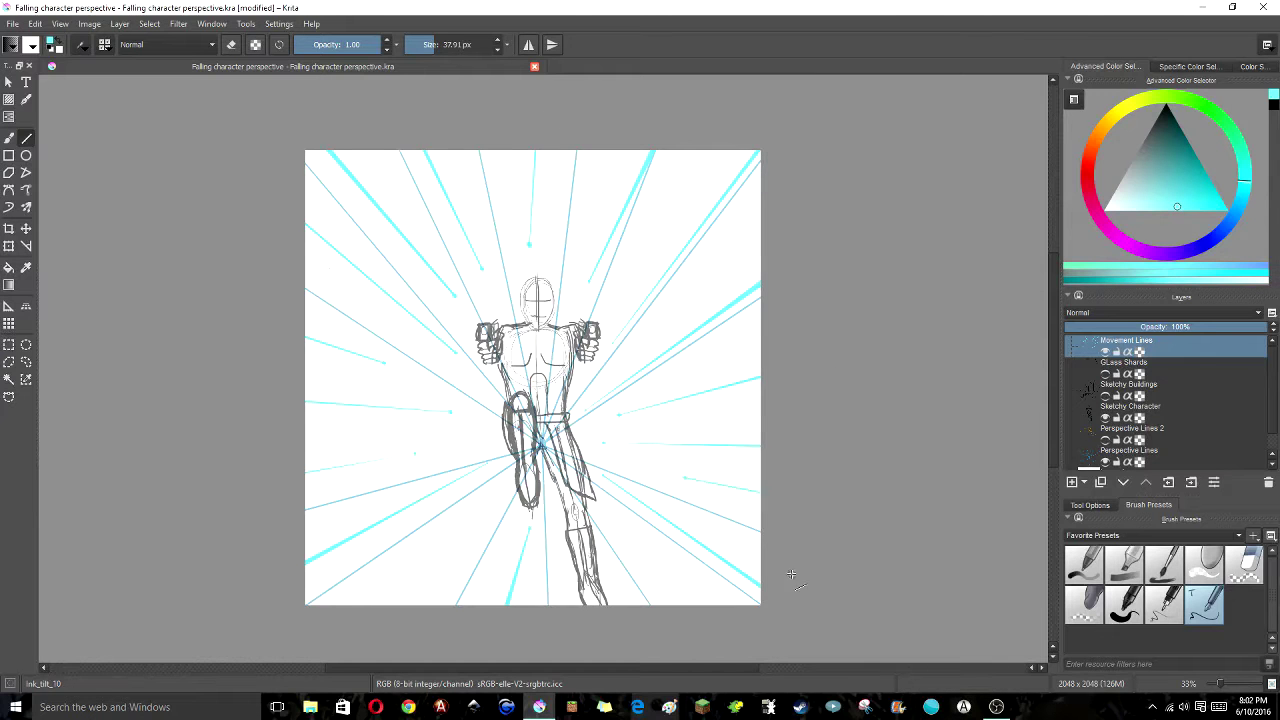
Isolate the Movement Lines layer and erase the stray blobs at the inner tips of the cyan lines
left_click(1105, 352, "alt")
key("e")
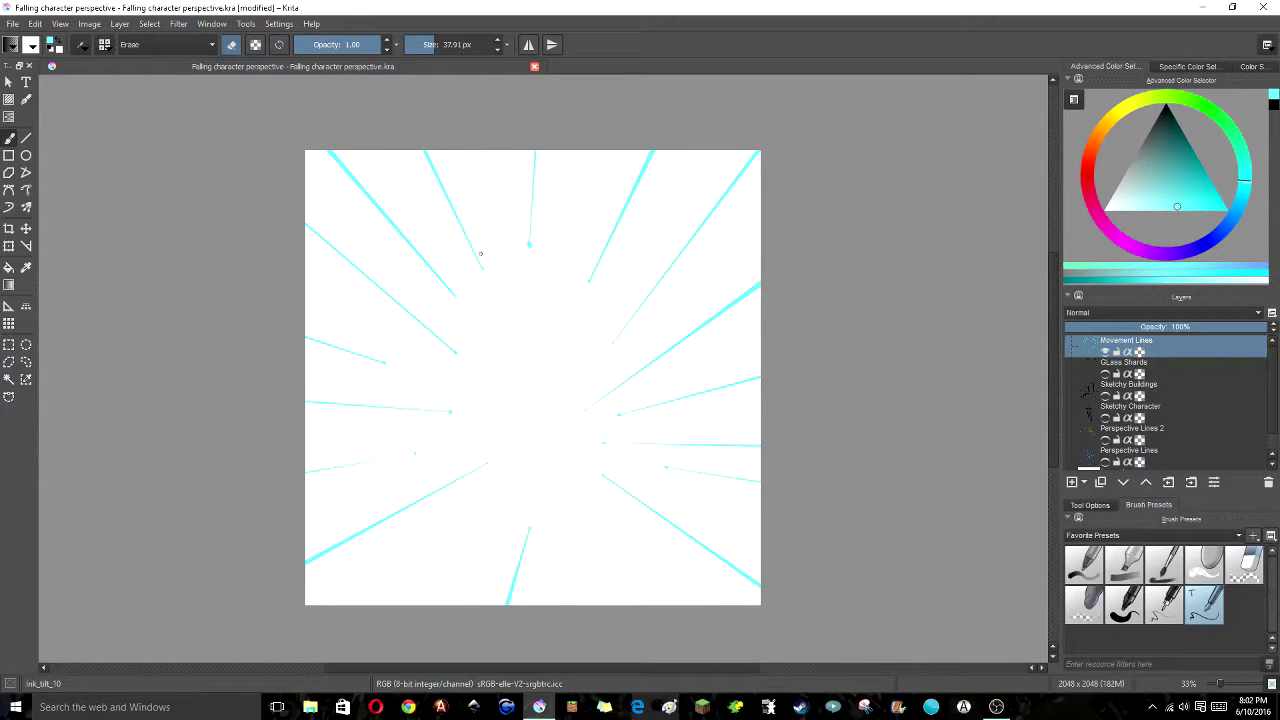
scroll(444, 429, "up", 3)
scroll(580, 303, "down", 3)
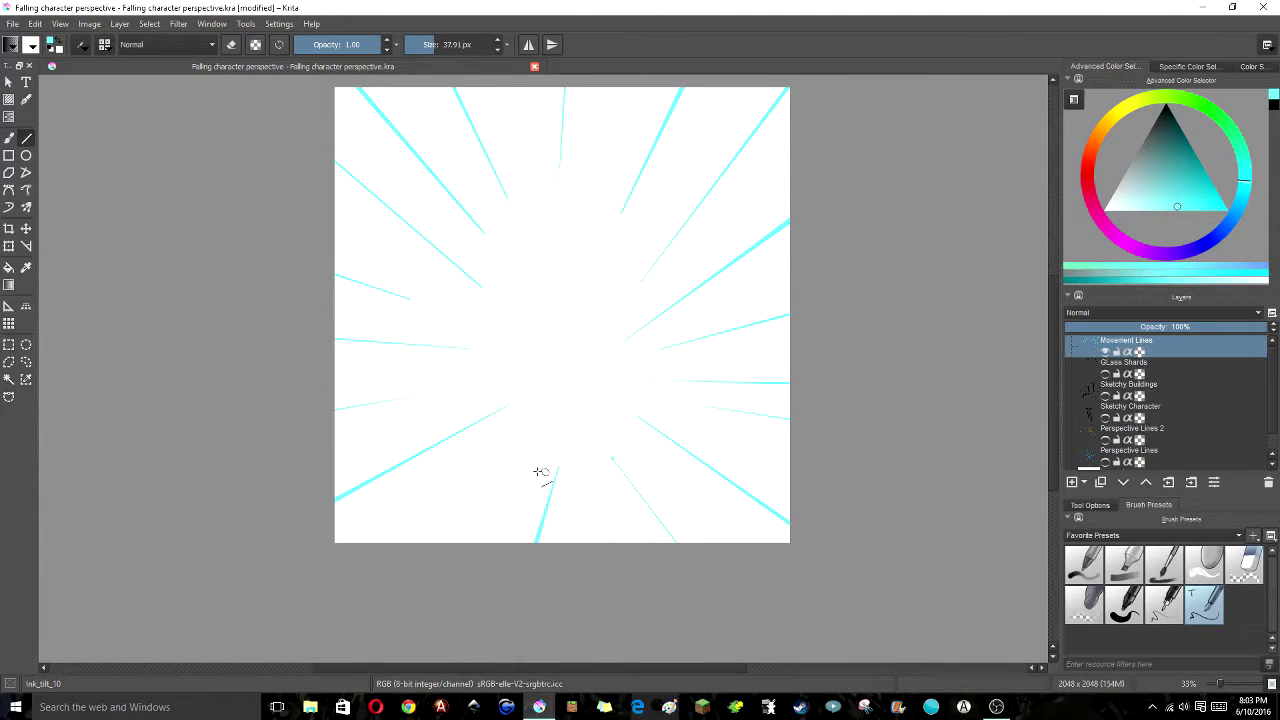
Isolate the Glass Shards layer, move it above Movement Lines and choose a light cyan colour for painting
left_click(1105, 374, "alt")
left_click_drag(1128, 362, 1128, 340)
key("e")
left_click(1137, 170)
left_click_drag(1137, 170, 1157, 191)
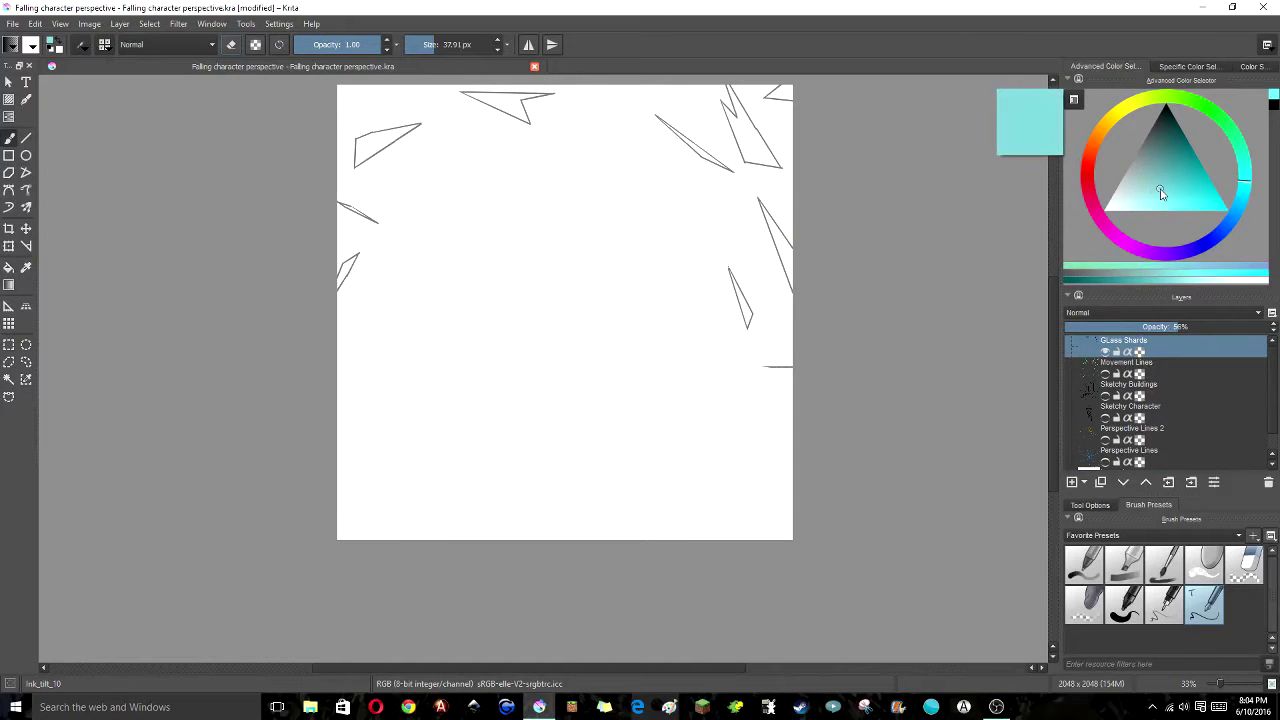
Fill the closed glass shards with light cyan and raise the Glass Shards layer's opacity to 100%
key("f")
left_click(757, 145)
left_click(700, 148)
left_click(780, 240)
left_click(740, 300)
Close the open black outlines of the glass shards at the right and left canvas edges with straight lines
scroll(803, 400, "up", 5)
key("b")
key("d")
left_click(9, 139)
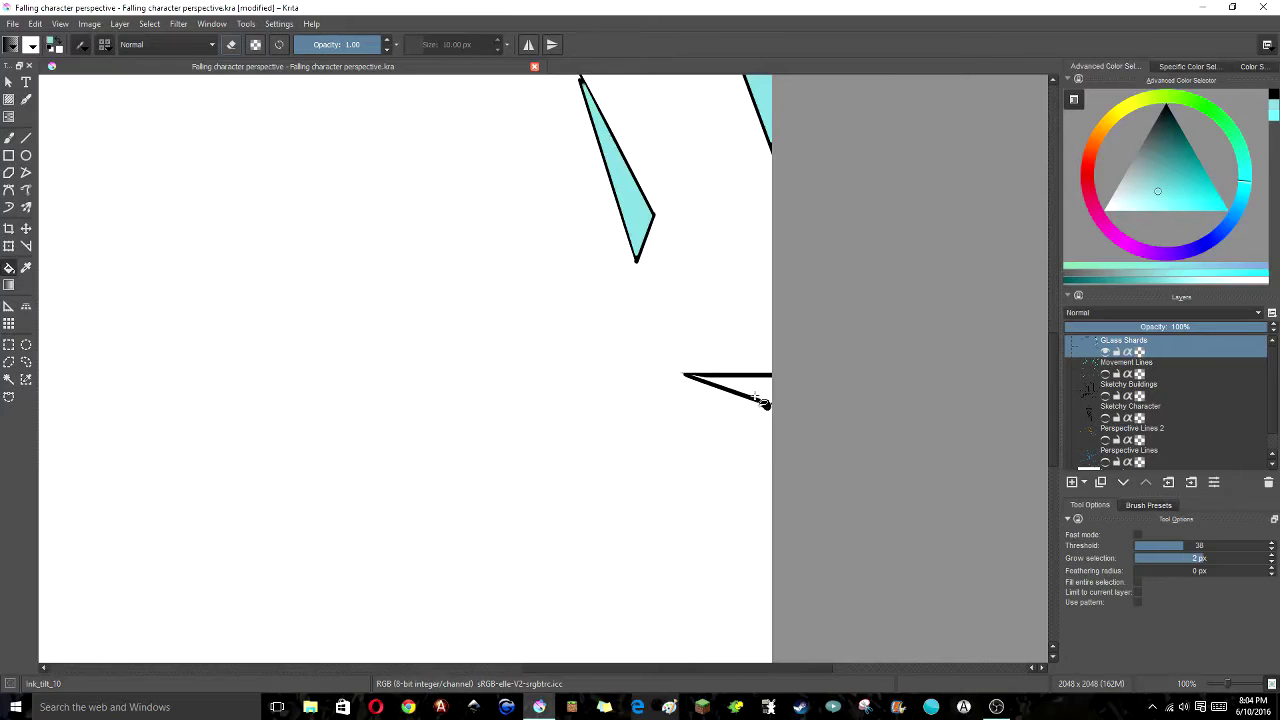
key("m")
scroll(580, 240, "up", 1)
key("ctrl+z")
key("v")
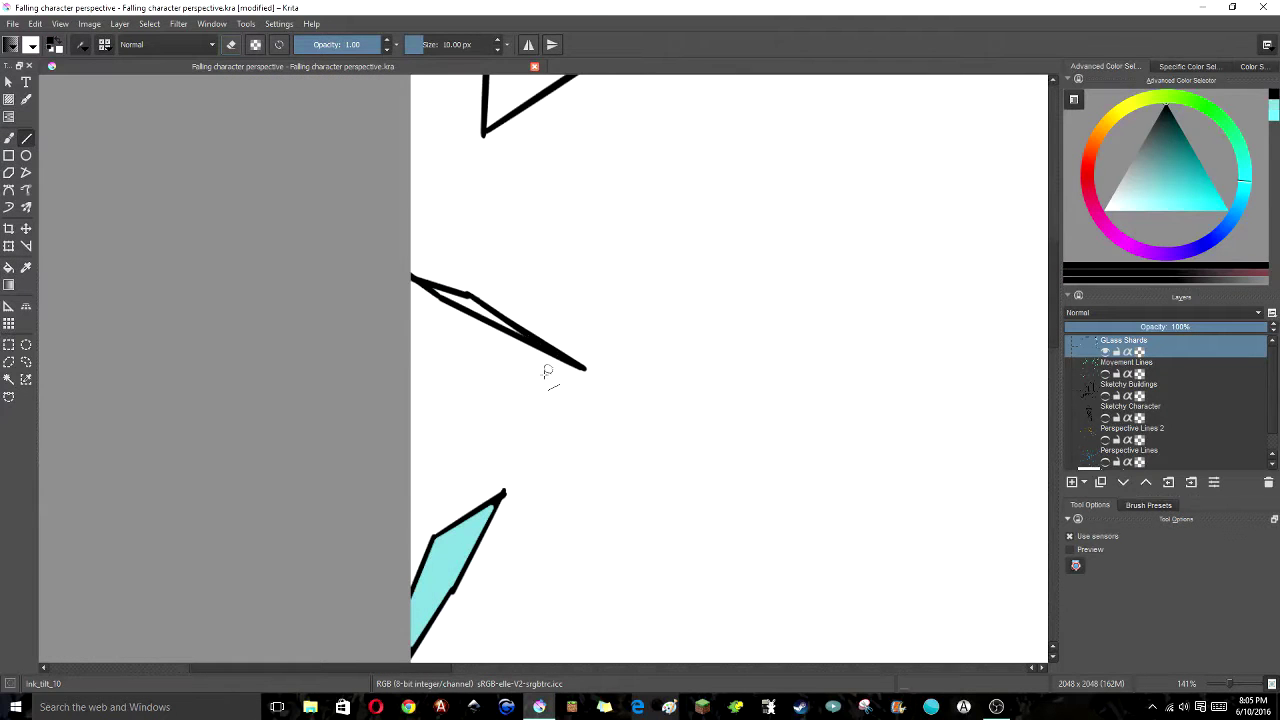
Fill the remaining glass shards with light cyan and show the Movement Lines, Sketchy Buildings and Sketchy Character layers
key("f")
scroll(546, 237, "down", 4)
left_click(1105, 374)
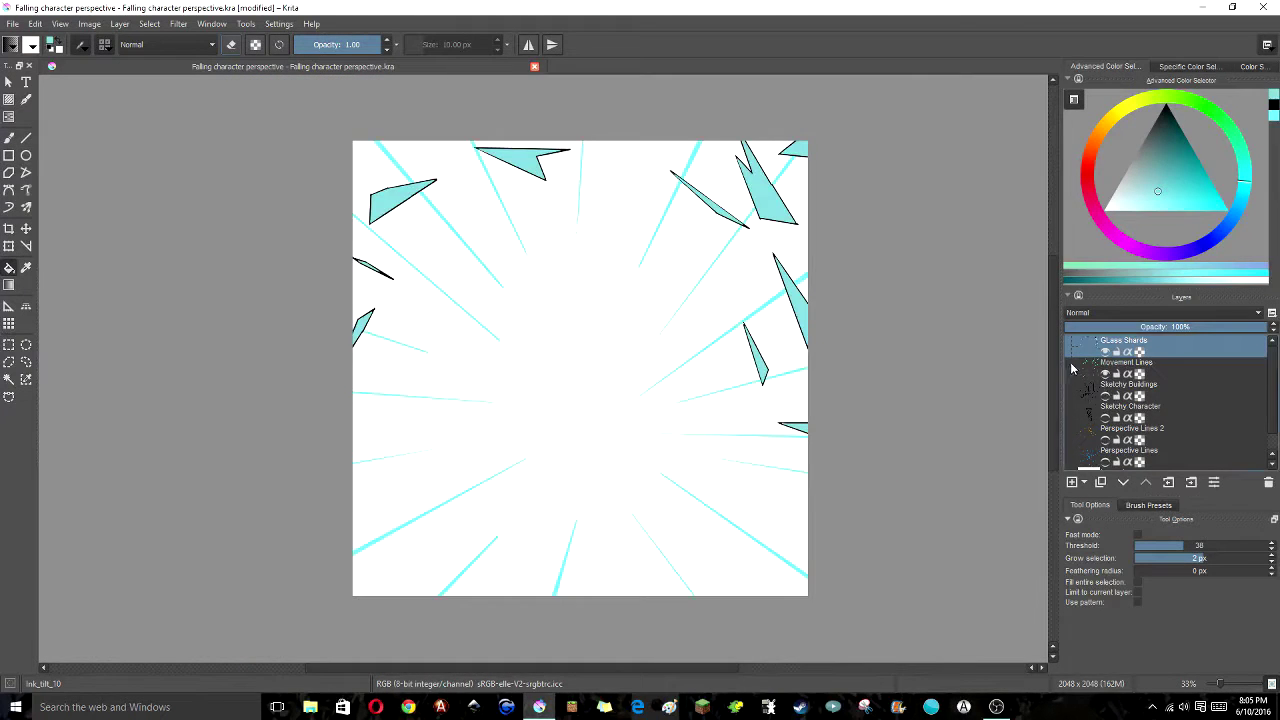
left_click(1105, 396)
left_click(1105, 418)
Draw straight white highlight lines on the notched shard at the canvas's upper edge and fill the area between them white
key("v")
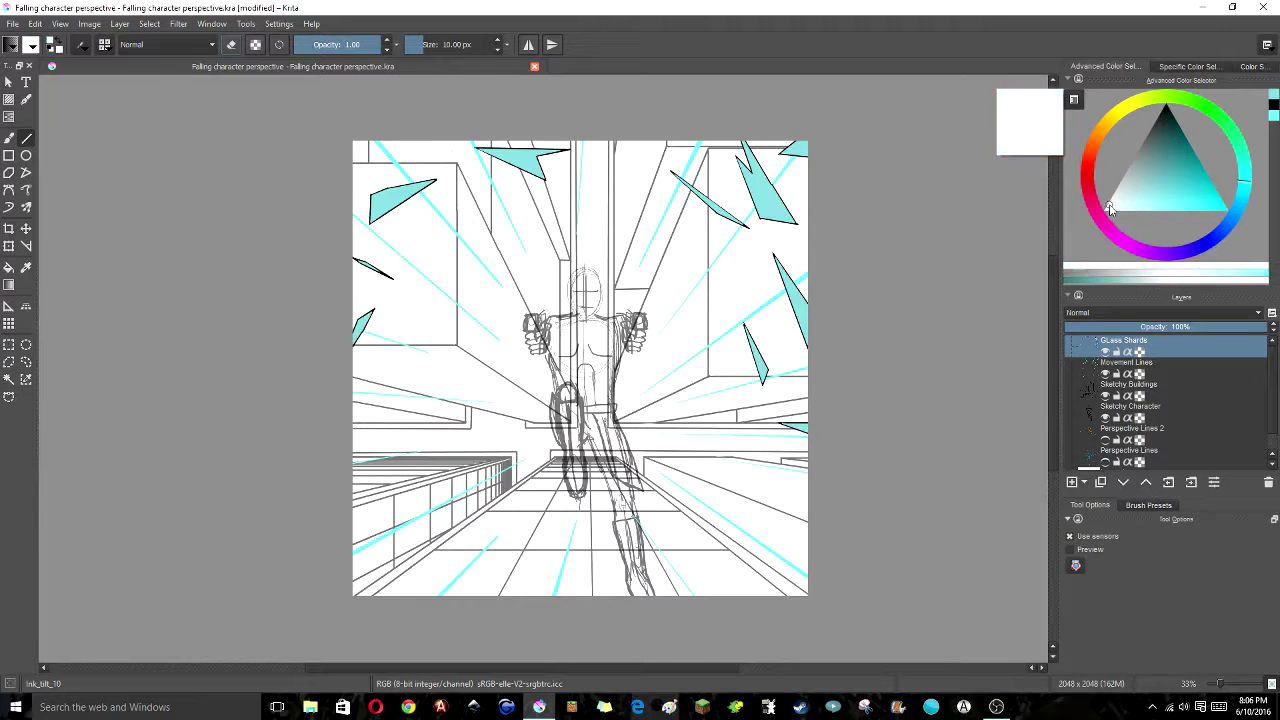
scroll(415, 195, "up", 5)
scroll(580, 352, "up", 2)
mouse_move(494, 177)
left_mouse_down()
mouse_move(737, 286)
mouse_move(621, 468)
mouse_move(735, 345)
left_mouse_up()
scroll(735, 345, "down", 3)
scroll(290, 300, "up", 3)
mouse_move(276, 298)
left_mouse_down()
mouse_move(705, 428)
mouse_move(684, 372)
left_mouse_up()
left_click_drag(684, 372, 700, 428)
key("f")
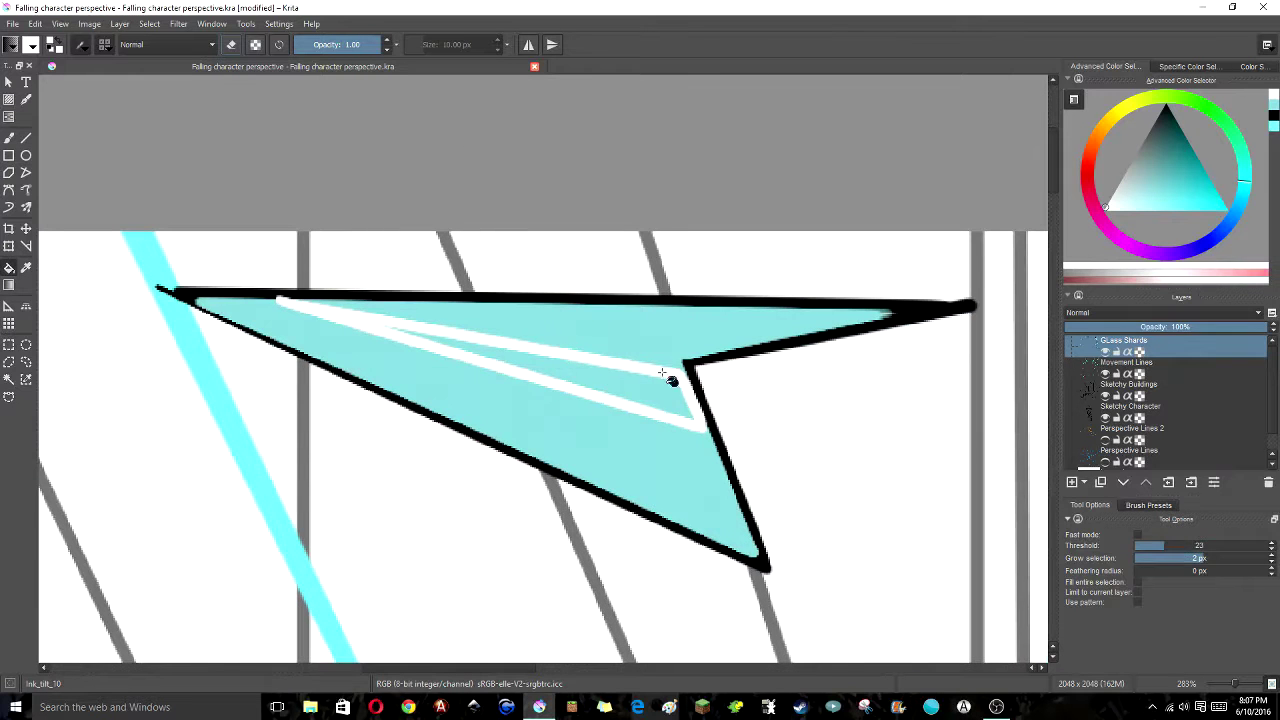
left_click(449, 337)
Draw straight white highlights along the slim diagonal shard and the large notched shard in the upper right of the canvas
key("v")
scroll(449, 337, "down", 3)
scroll(523, 465, "up", 3)
left_click_drag(610, 510, 186, 177)
scroll(486, 229, "down", 2)
scroll(486, 229, "up", 1)
left_click_drag(343, 125, 652, 606)
left_click_drag(318, 232, 660, 610)
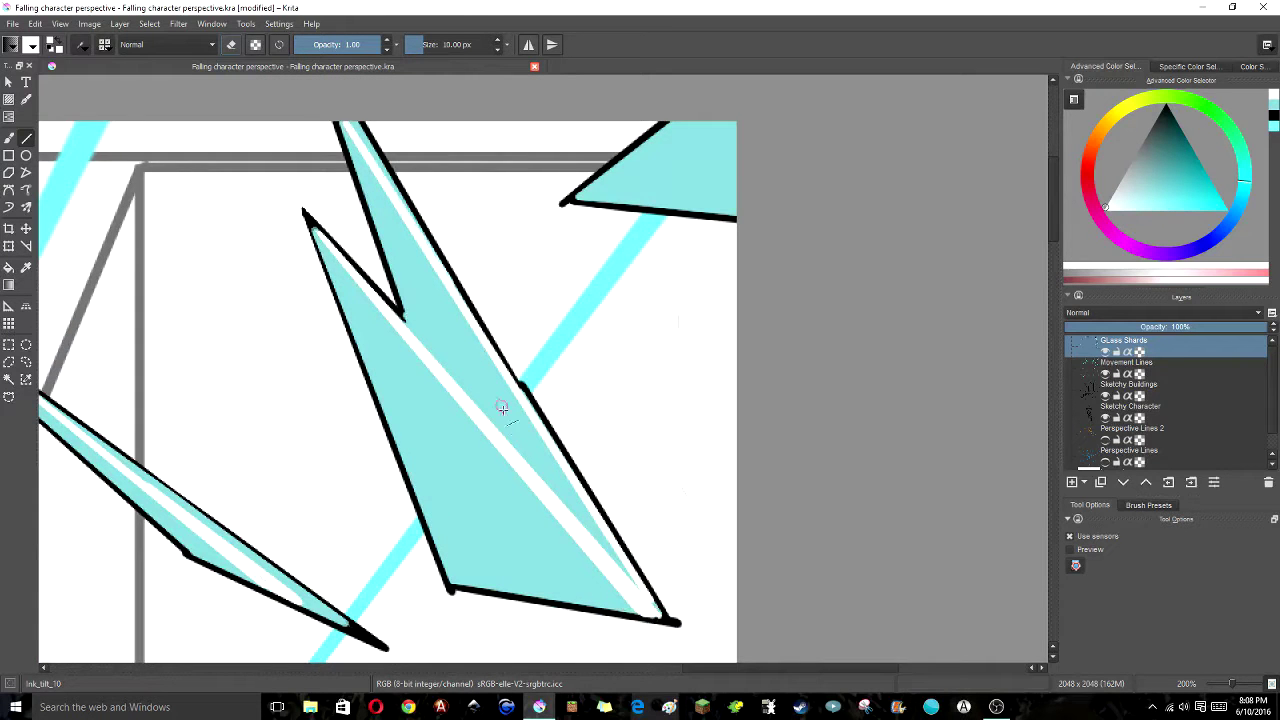
Draw white highlights along the tall shard at the canvas's right edge and the small pointed shard below it
scroll(372, 163, "down", 3)
scroll(583, 578, "up", 2)
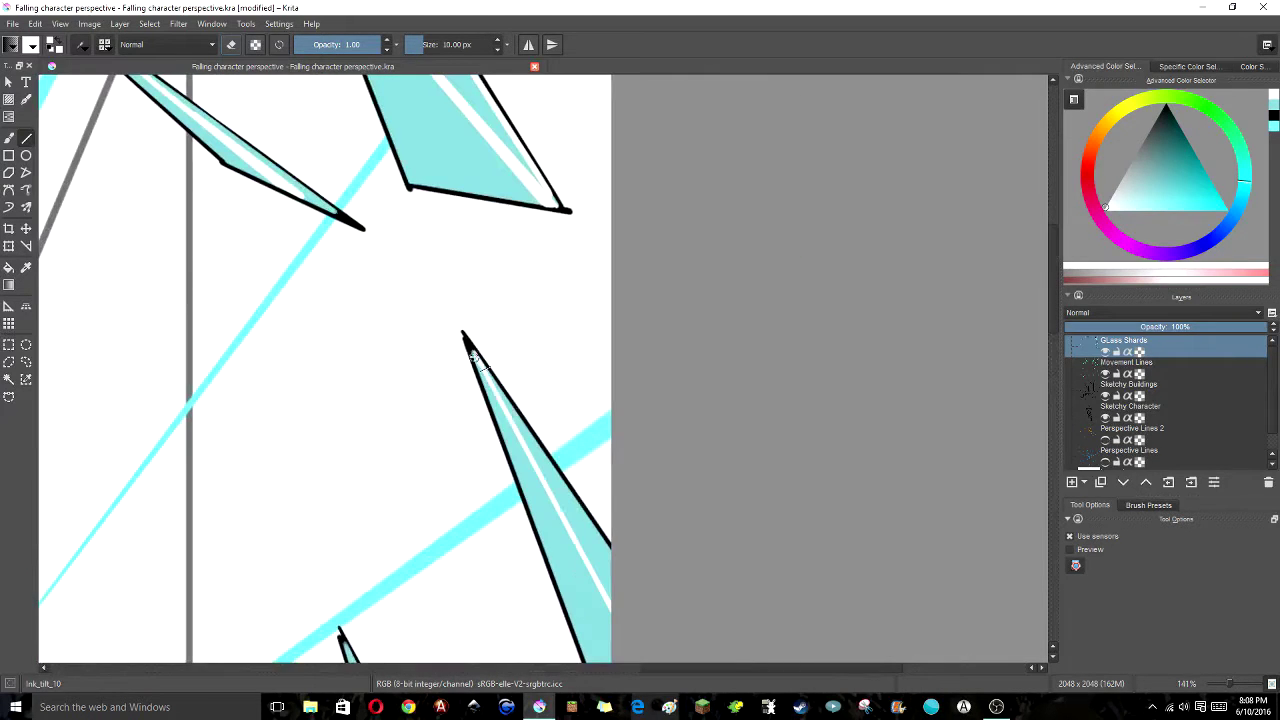
left_click_drag(557, 528, 617, 133)
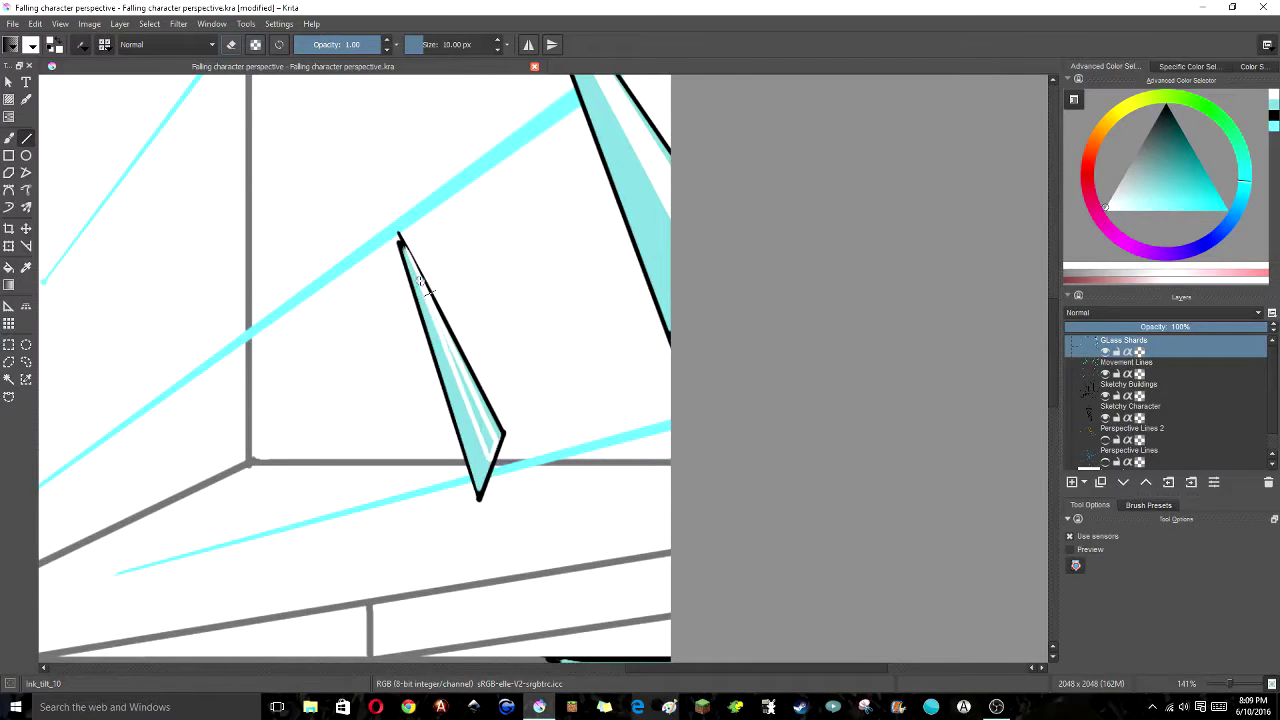
scroll(99, 174, "down", 5)
scroll(99, 174, "up", 1)
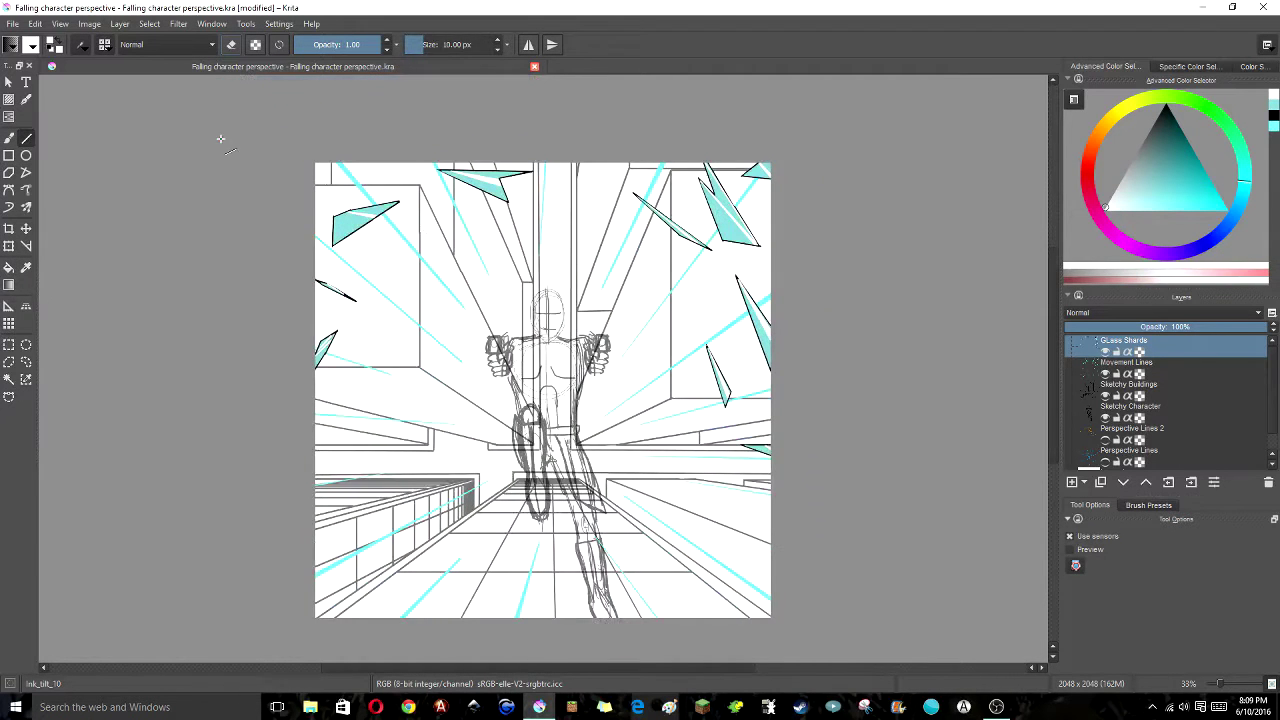
Refill the glass shards with a paler cyan, then sample the bright cyan for recolouring their outlines
key("f")
left_click(1138, 197)
scroll(429, 277, "up", 4)
scroll(267, 229, "down", 2)
scroll(651, 360, "up", 2)
left_click_drag(651, 360, 846, 377)
left_click(634, 427)
left_click(463, 343, "ctrl")
Recolour the black outlines of the upper-right shards bright cyan, covering leftover black pixels with short straight strokes
scroll(440, 240, "up", 8)
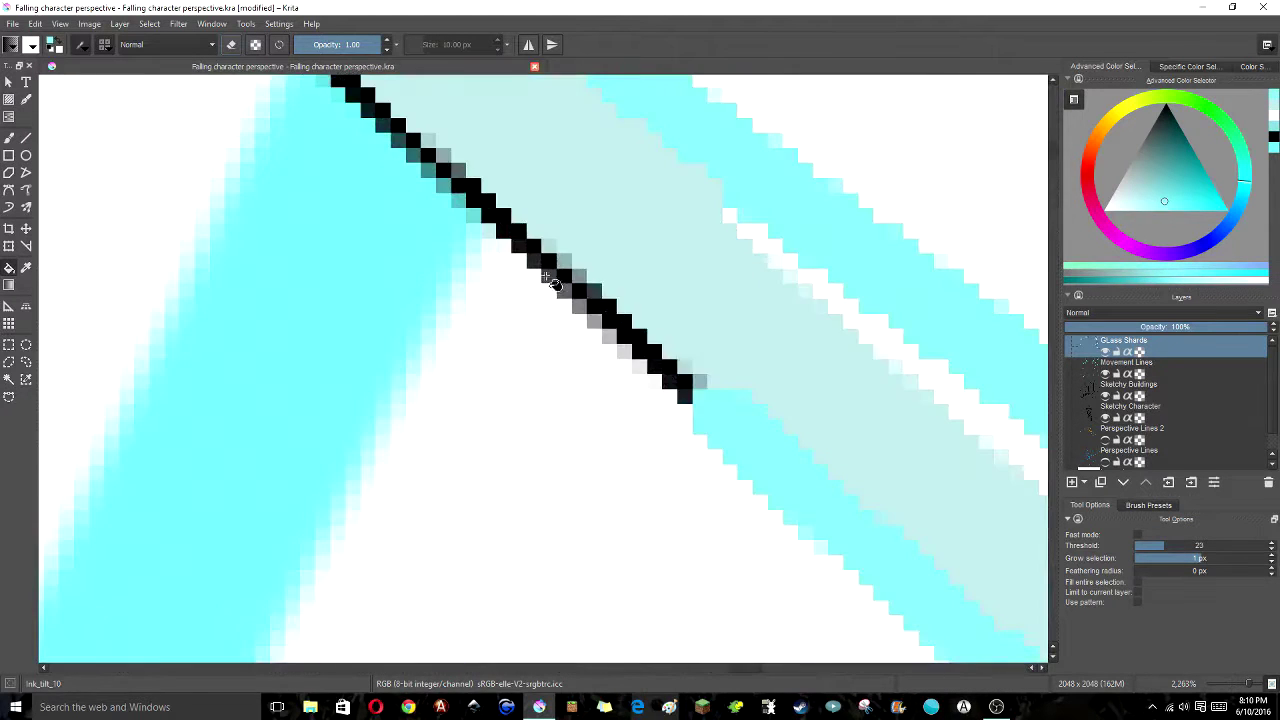
scroll(575, 362, "down", 3)
key("v")
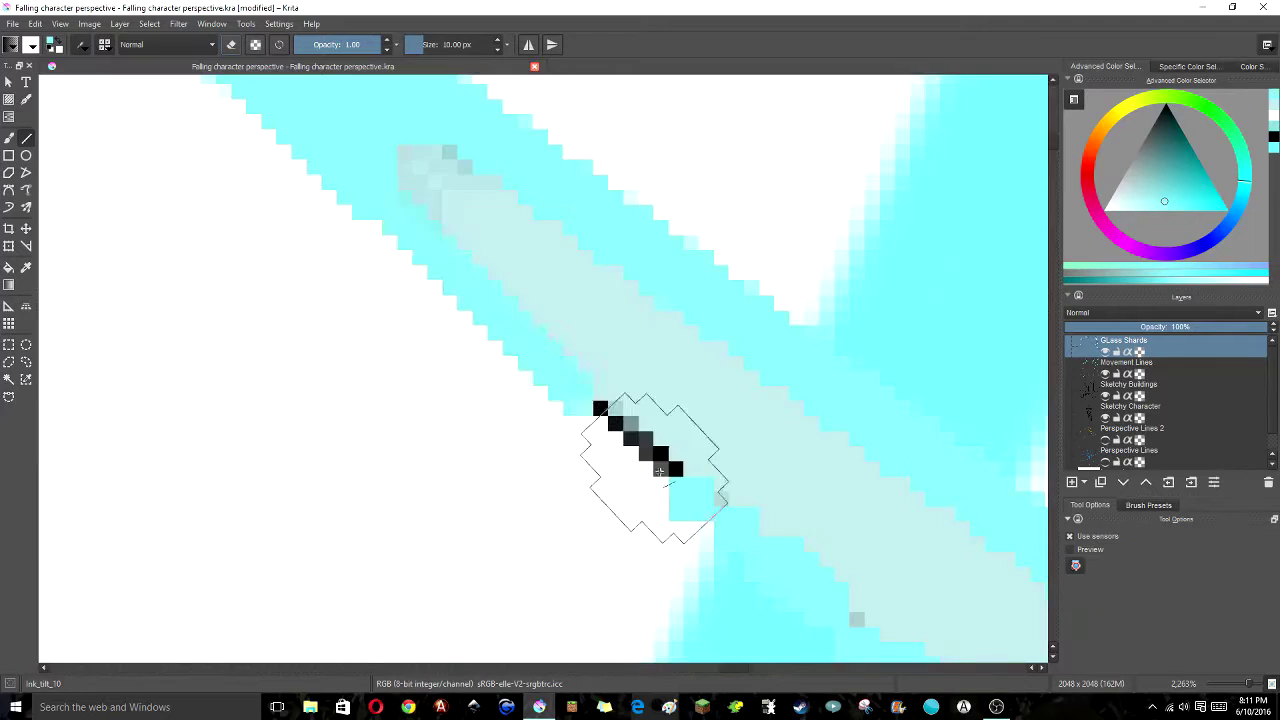
scroll(549, 219, "down", 1)
scroll(757, 354, "down", 3)
key("f")
scroll(634, 289, "up", 2)
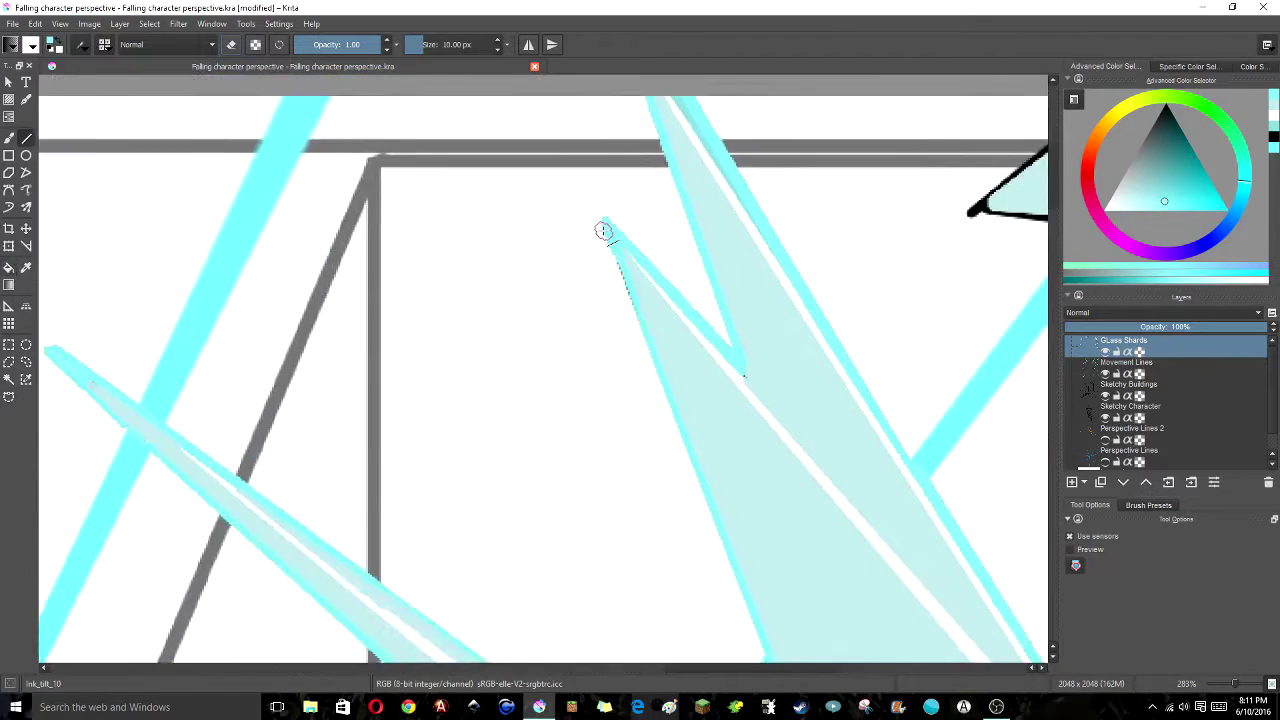
Recolour the outlines of the remaining shards bright cyan and cover the leftover black pixels along their edges
scroll(541, 300, "down", 2)
scroll(540, 250, "up", 3)
key("v")
scroll(622, 305, "down", 1)
scroll(622, 305, "down", 4)
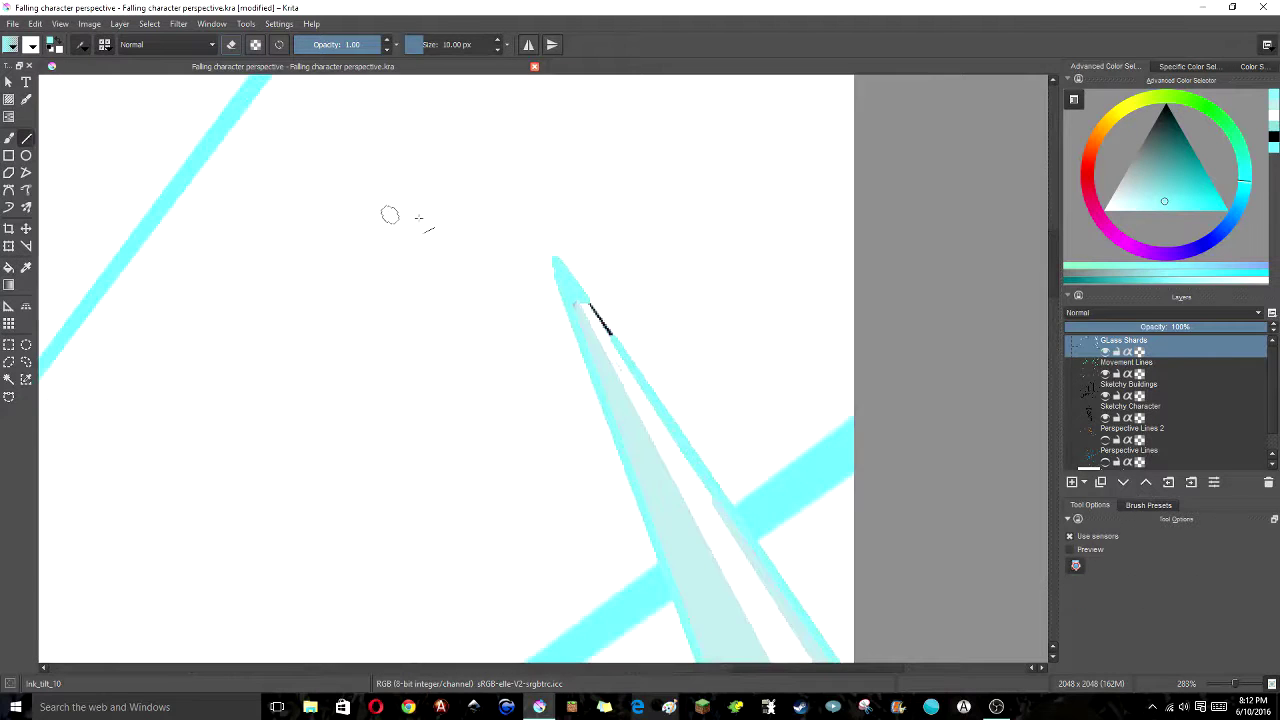
scroll(796, 208, "up", 5)
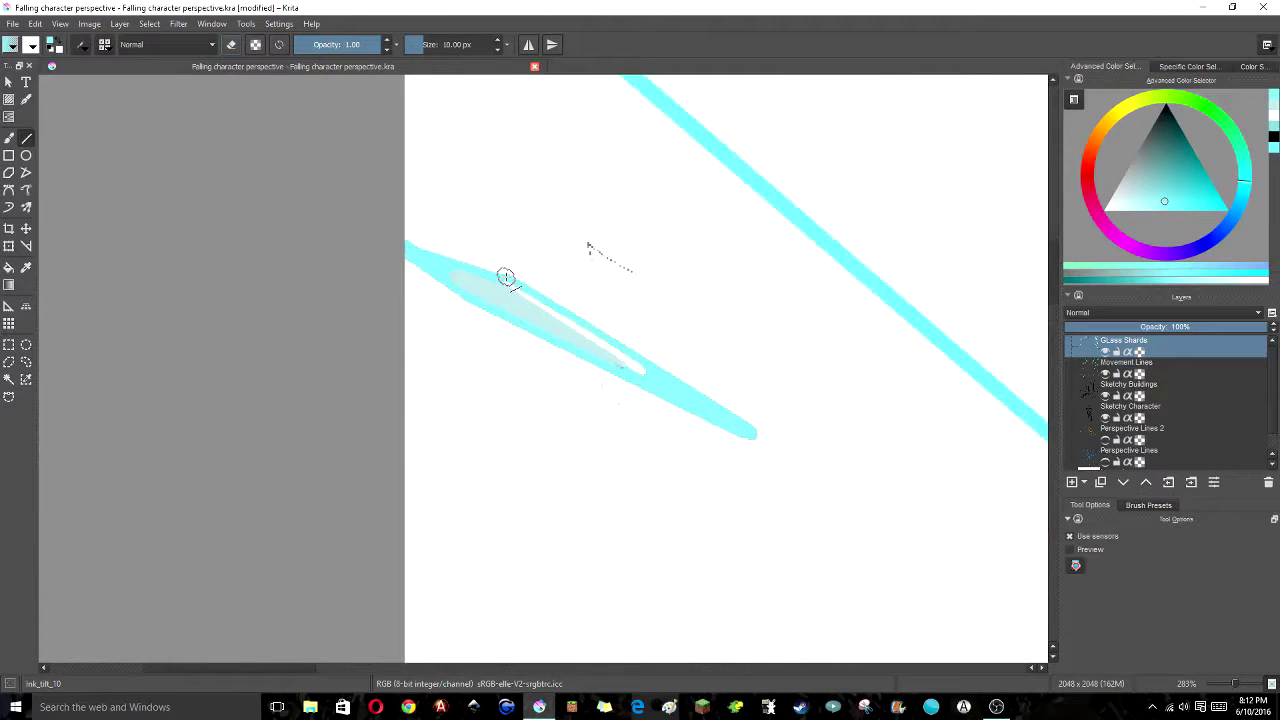
scroll(514, 280, "down", 2)
scroll(506, 346, "up", 2)
scroll(506, 346, "down", 2)
scroll(1019, 426, "down", 3)
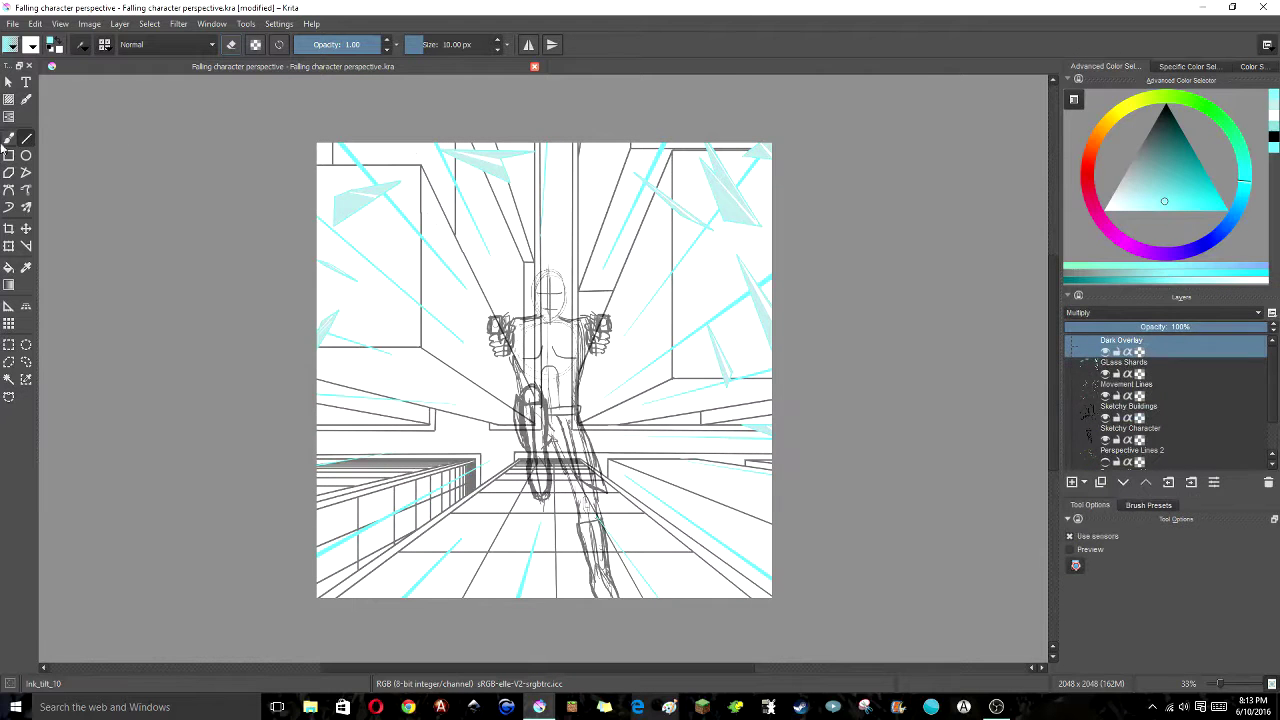
Fill the Dark Overlay layer with black and try it at reduced opacity with different blending modes, including Lighten
left_click(745, 457)
left_click_drag(1140, 326, 1218, 326)
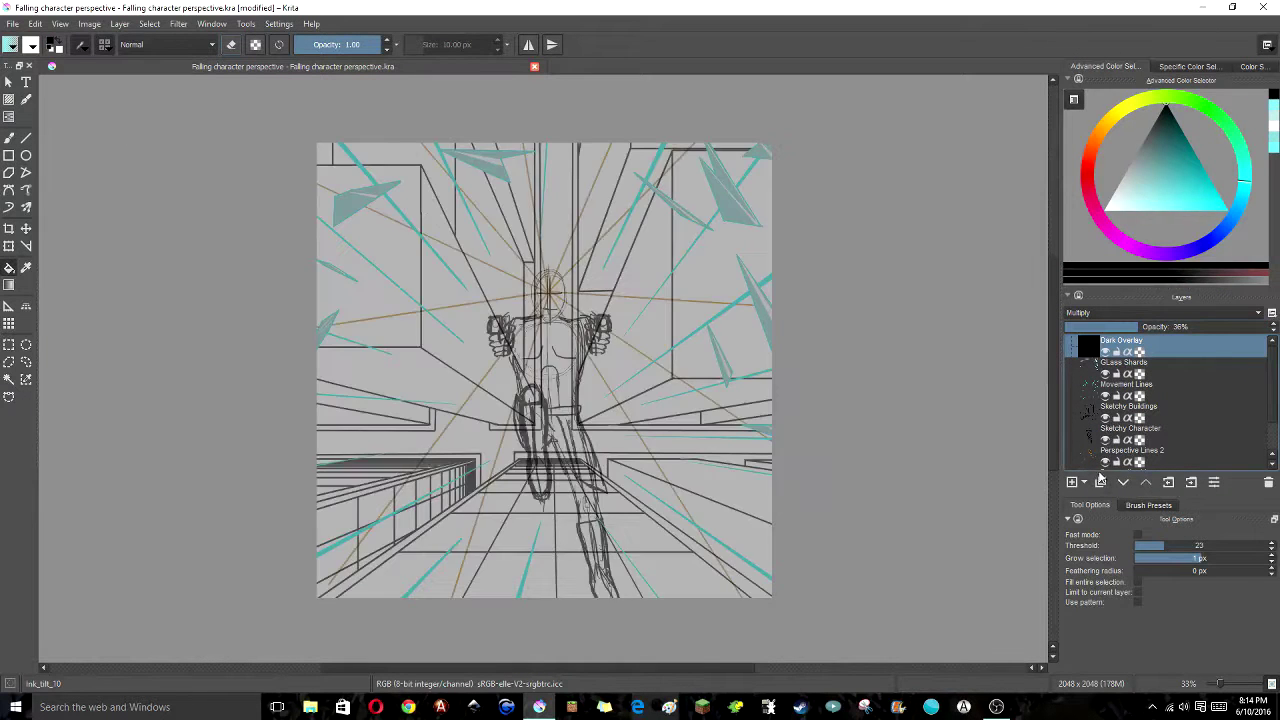
left_click(1160, 312)
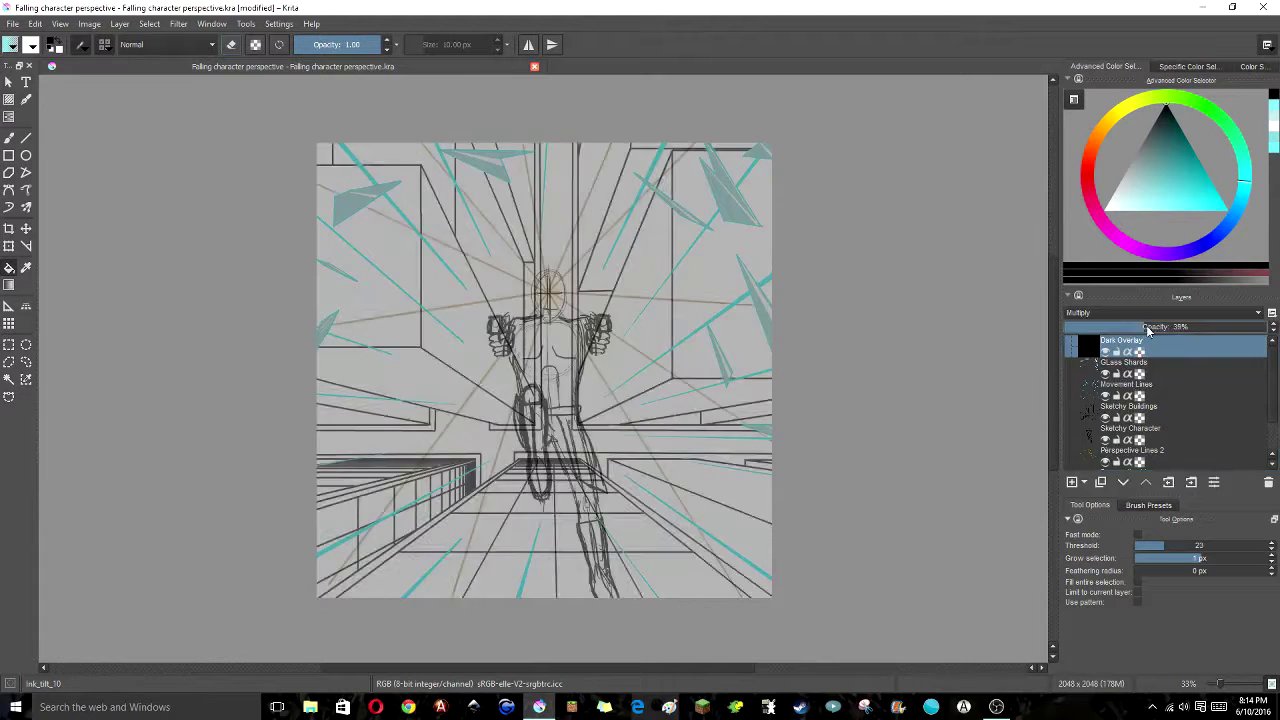
left_click(1097, 368)
left_click(1120, 312)
left_click(1150, 432)
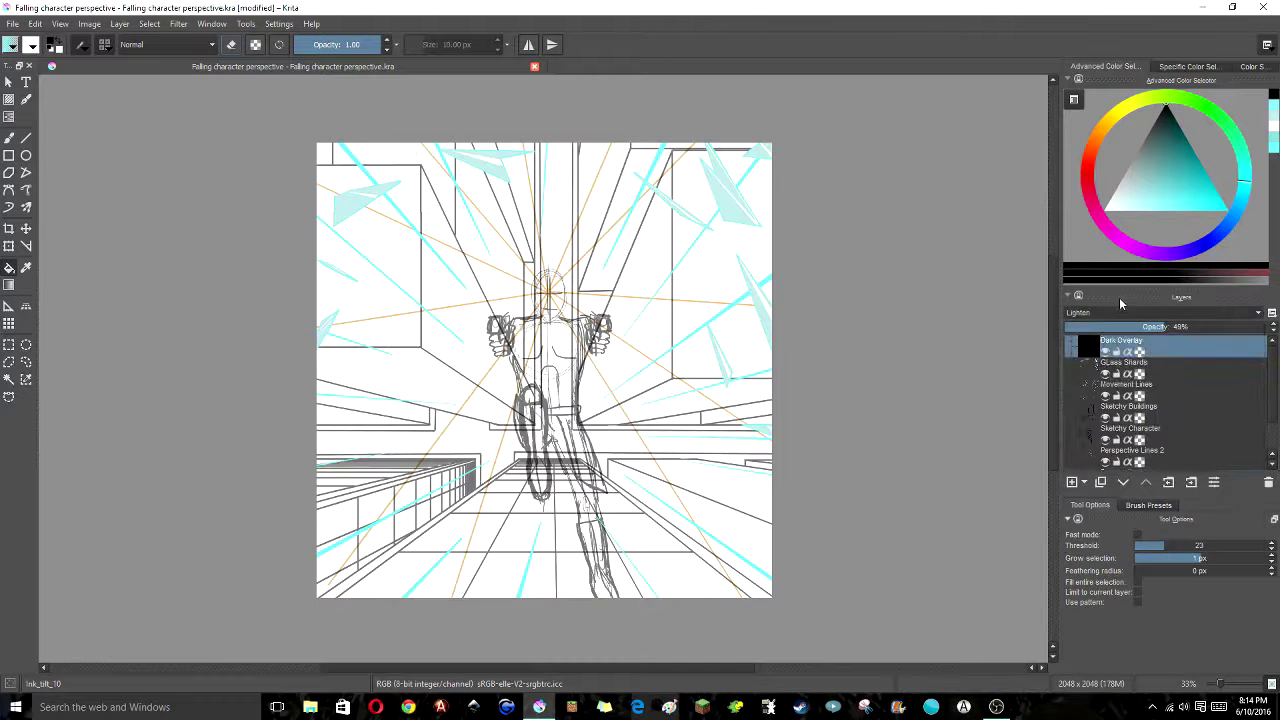
Set up the black "Darken?" layer directly above Layer 1 with Multiply blending and 65% opacity
scroll(1117, 396, "down", 3)
left_click(1150, 368)
left_click(1160, 312)
left_click(1113, 436)
left_click(1112, 432)
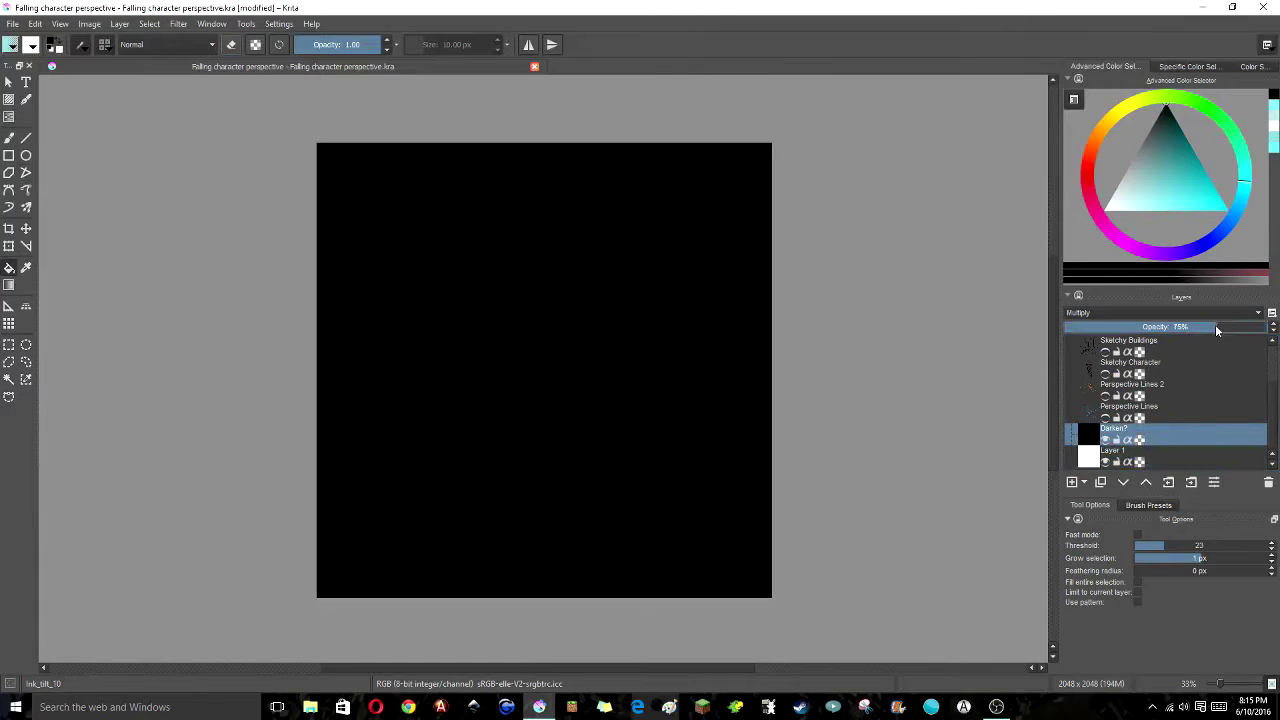
left_click_drag(1240, 327, 1181, 328)
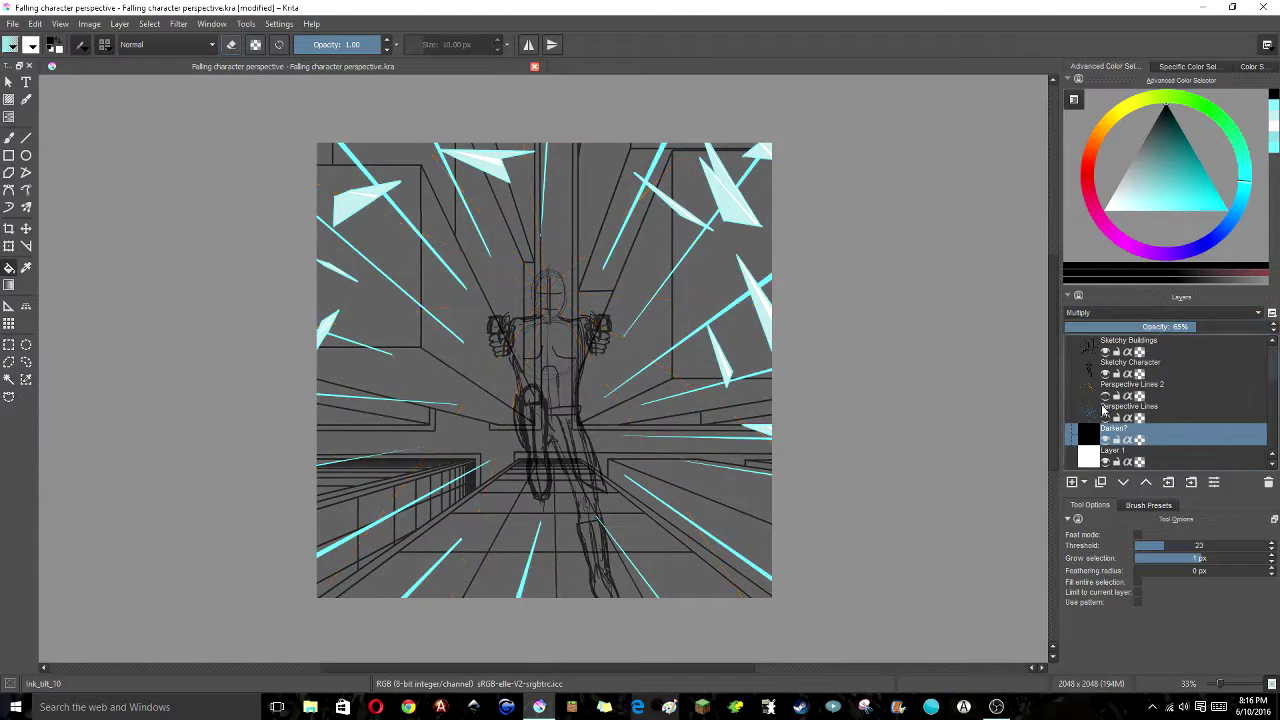
Add a layer named "Character" directly above Sketchy Character, keeping the perspective guides hidden
scroll(1120, 400, "up", 2)
left_click(1130, 407)
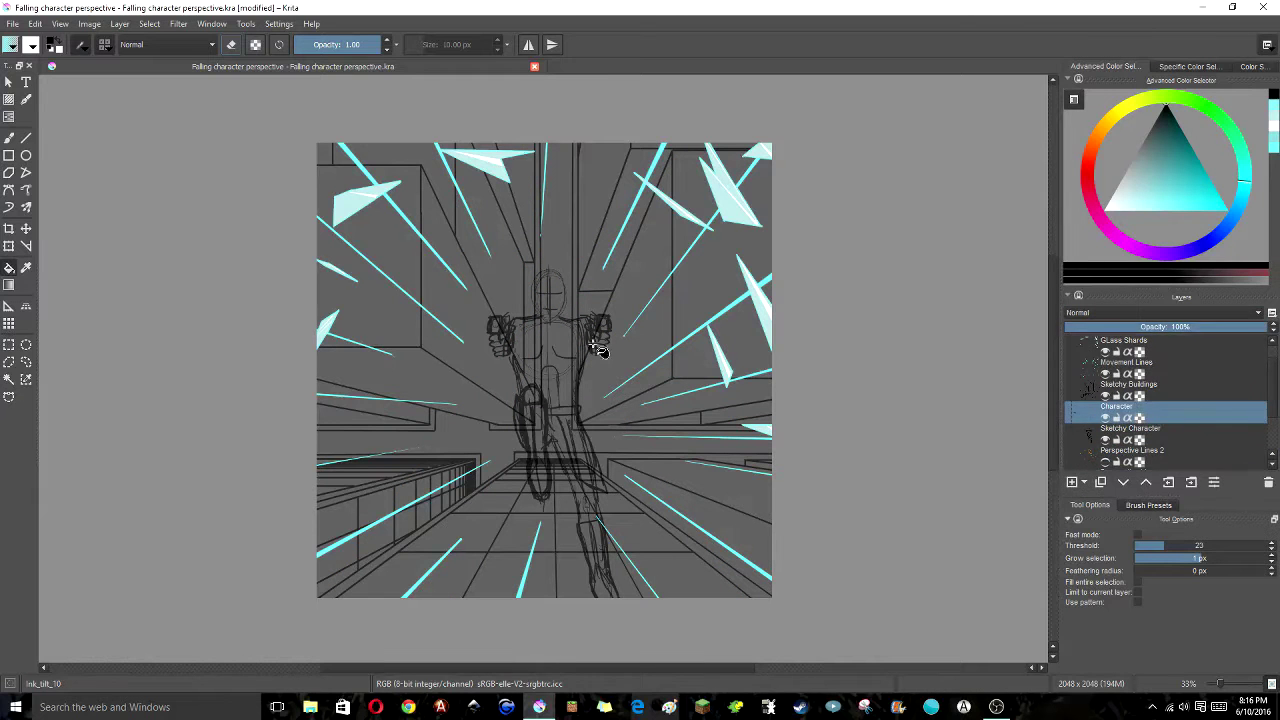